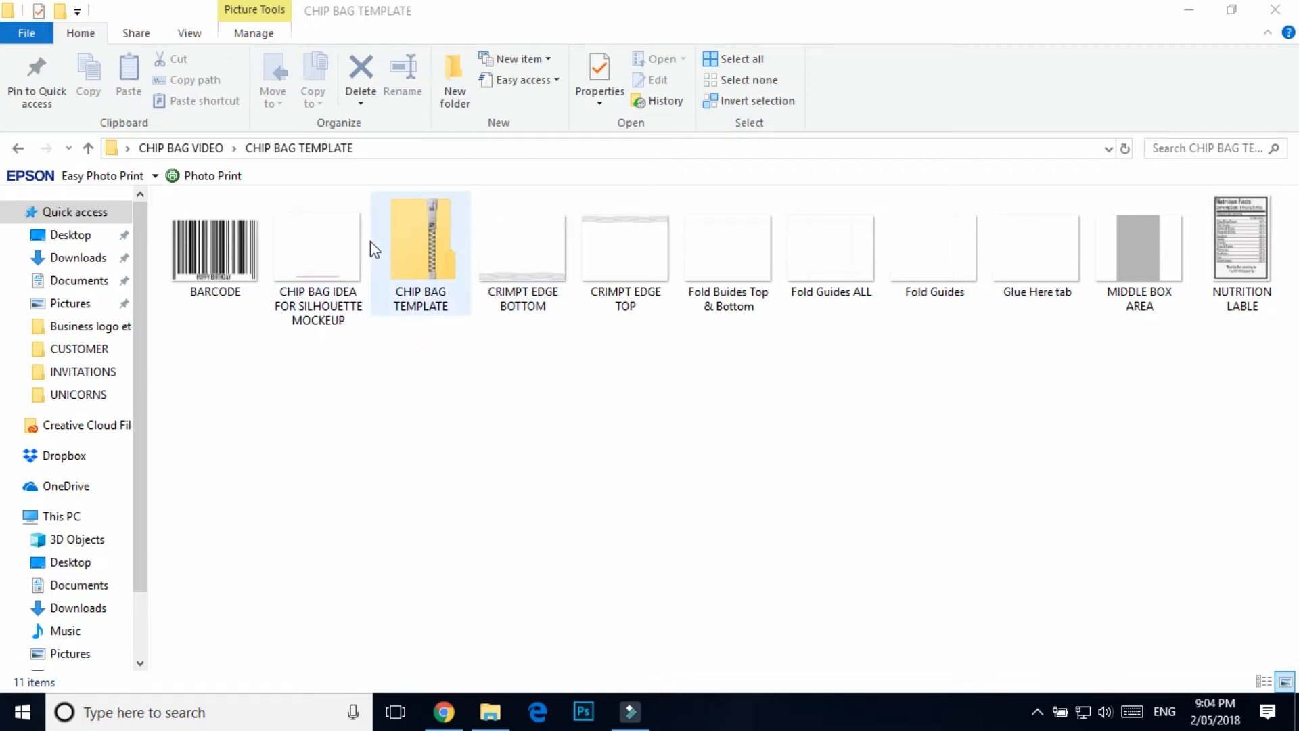
# Step: Open the CHIP BAG TEMPLATE zip archive, select all its files, and return to the CHIP BAG TEMPLATE folder
pyautogui.rightClick(415, 290)
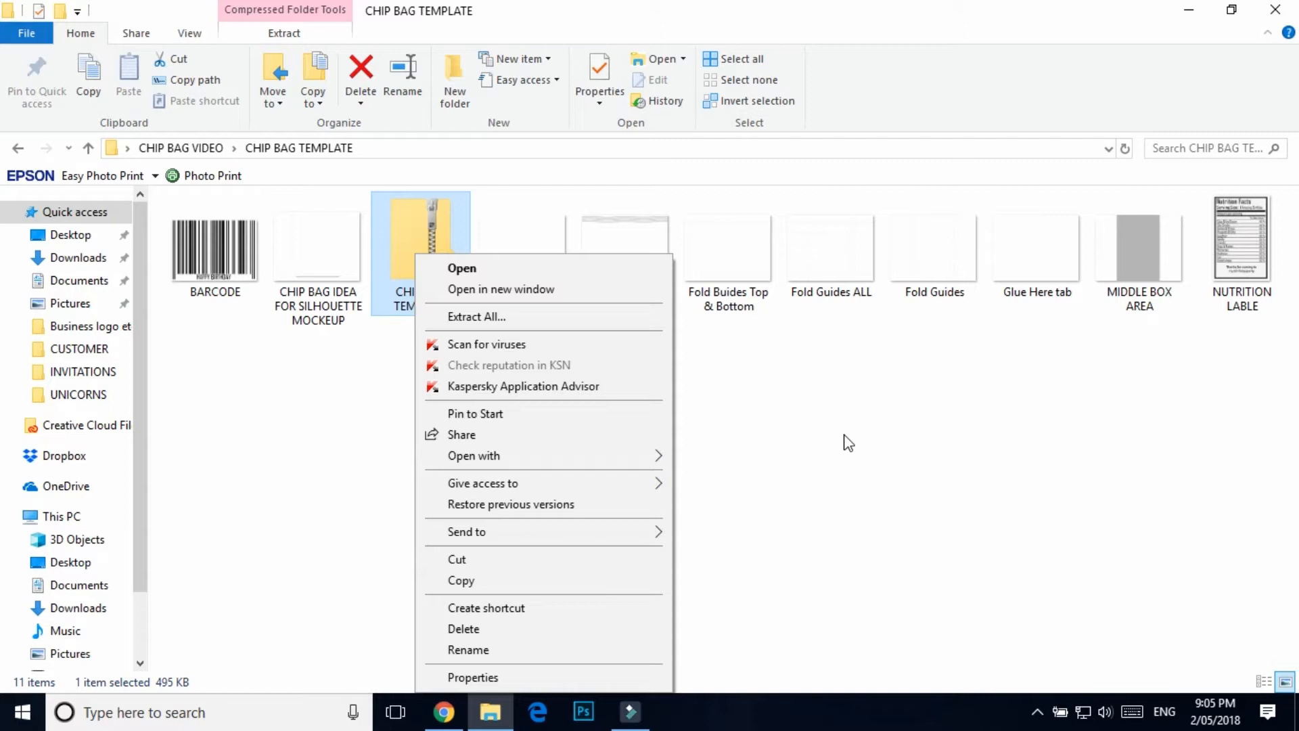
pyautogui.click(408, 230)
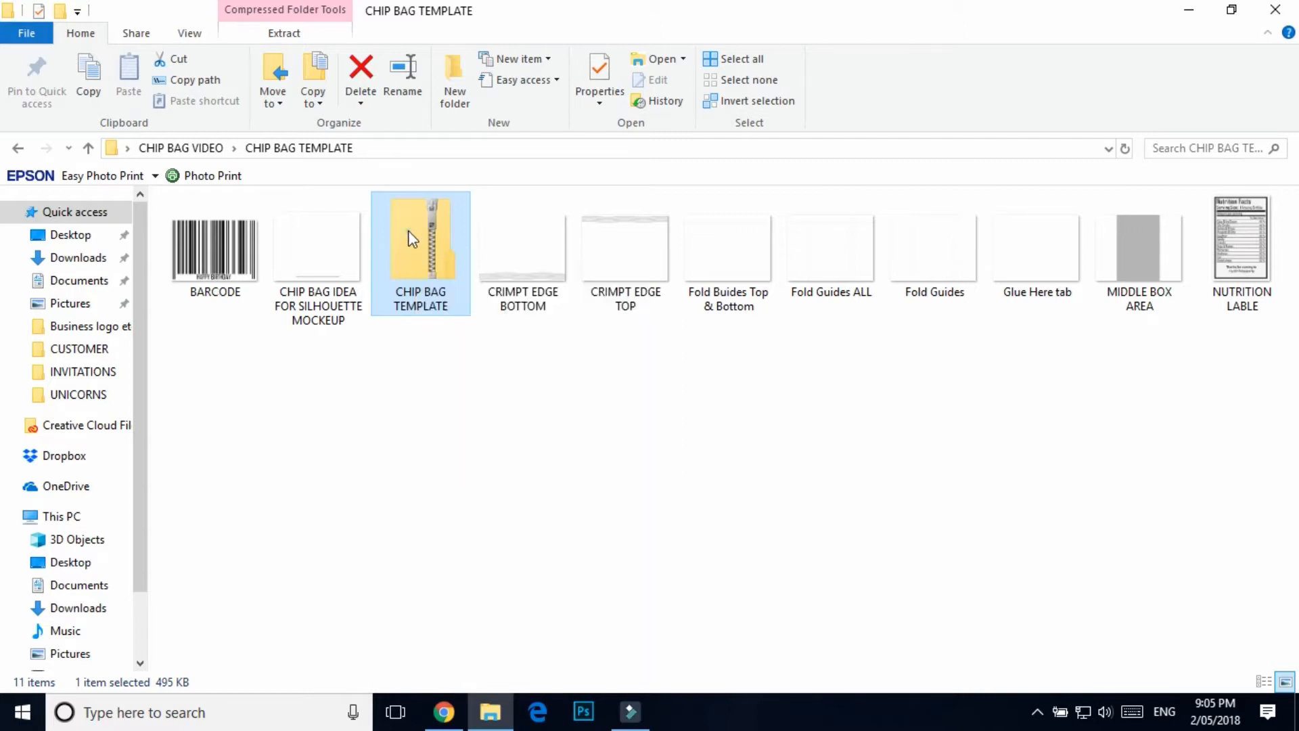
pyautogui.doubleClick(408, 231)
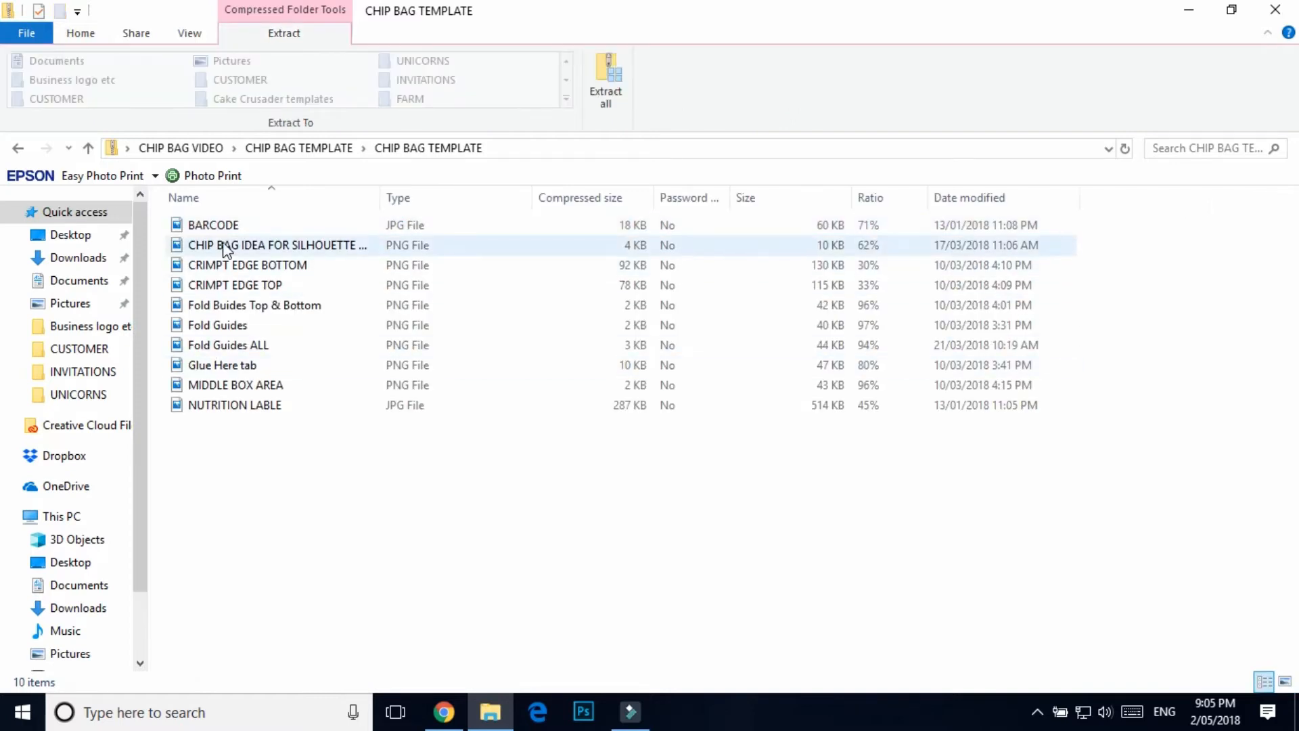
pyautogui.click(302, 225)
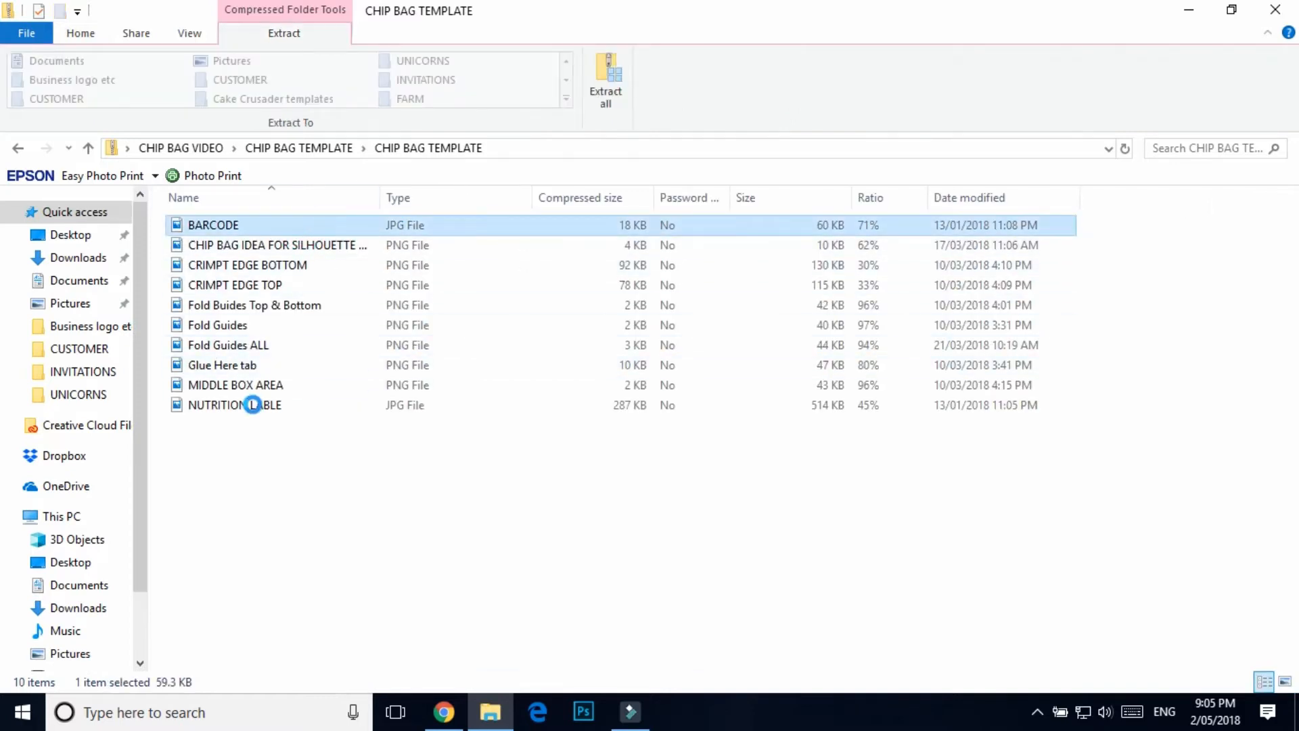
pyautogui.keyDown('shift'); pyautogui.click(255, 406); pyautogui.keyUp('shift')
pyautogui.rightClick(299, 346)
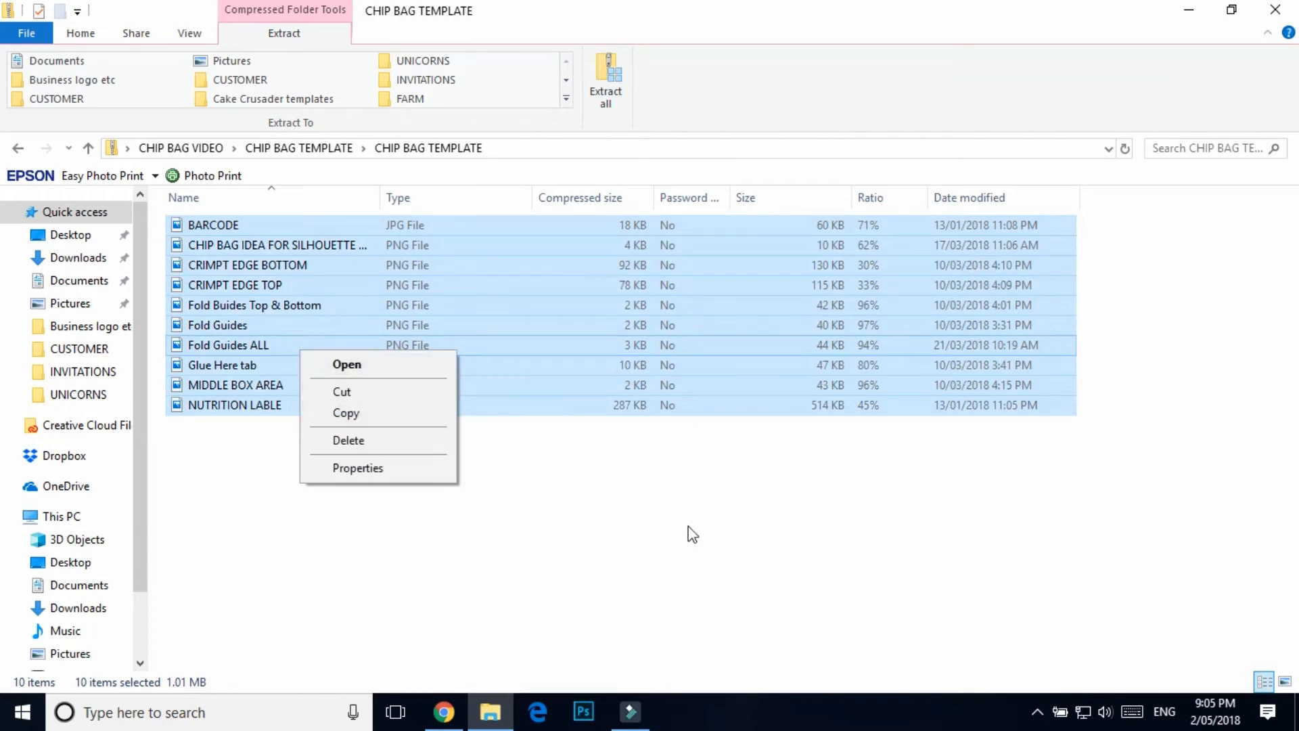
pyautogui.click(327, 153)
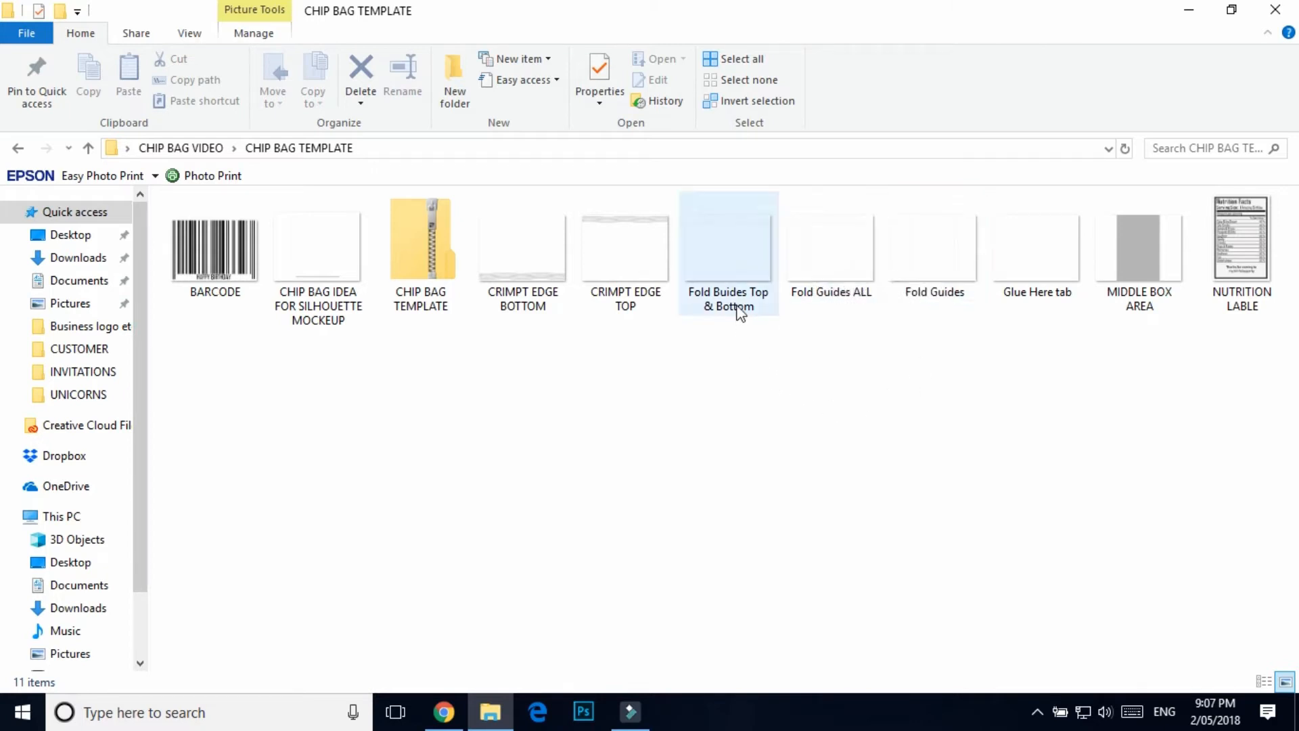
# Step: Switch to PicMonkey in Chrome and open the toddler's photo from the computer for editing
pyautogui.moveTo(939, 272)
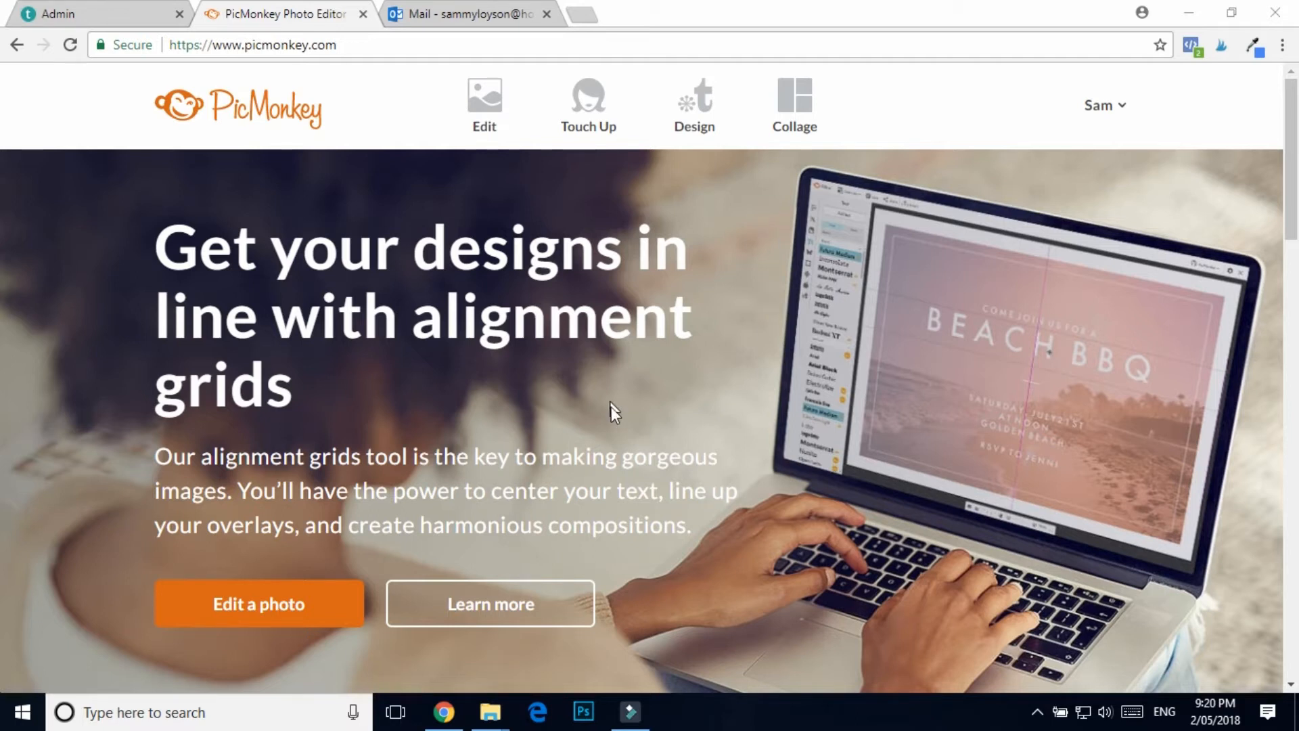
pyautogui.moveTo(494, 114)
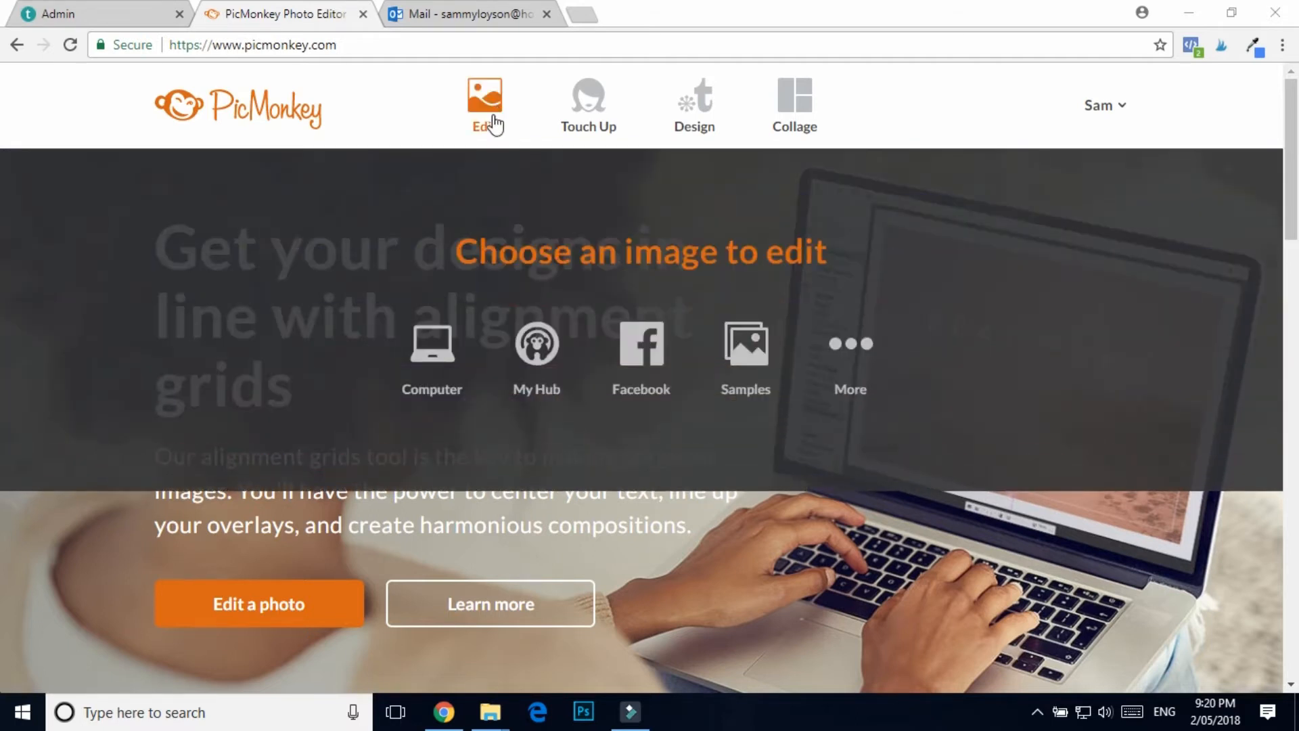
pyautogui.click(448, 359)
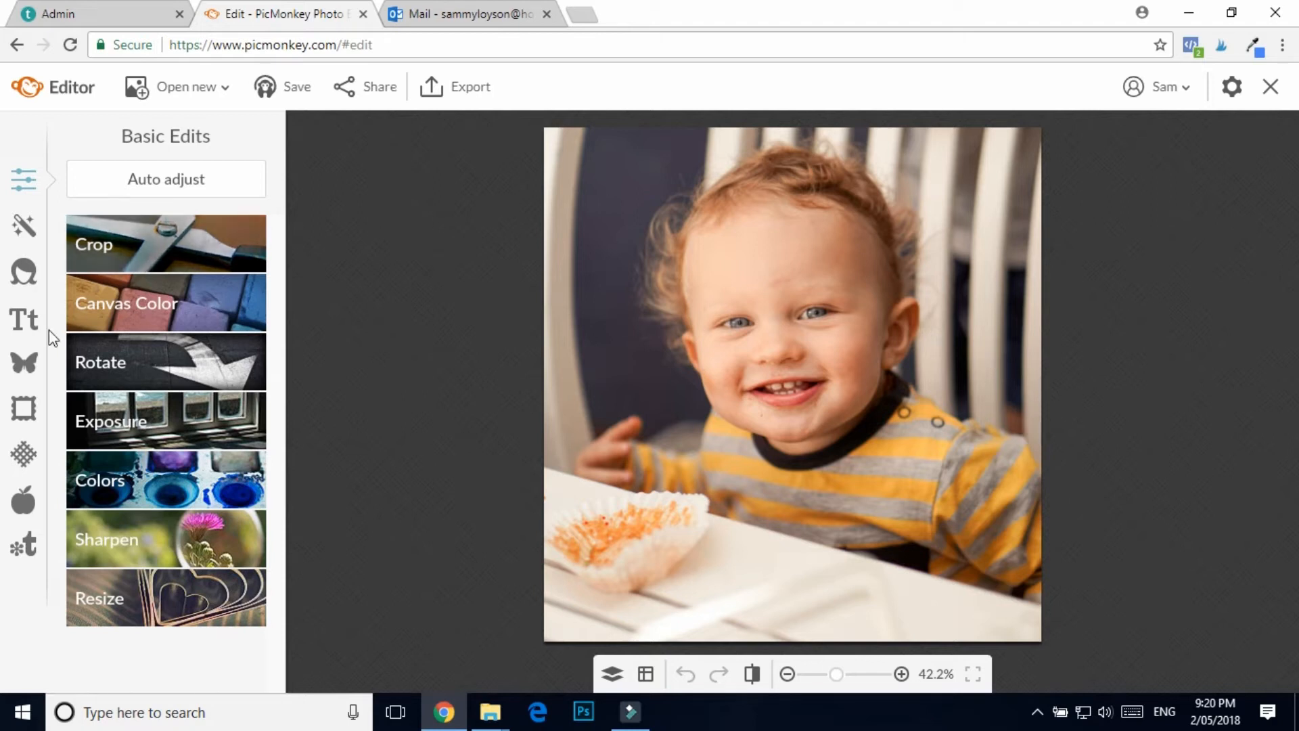
# Step: Apply a circle Shape Cutout with a transparent background to the photo, moving the circle slightly up around the toddler's head
pyautogui.click(22, 410)
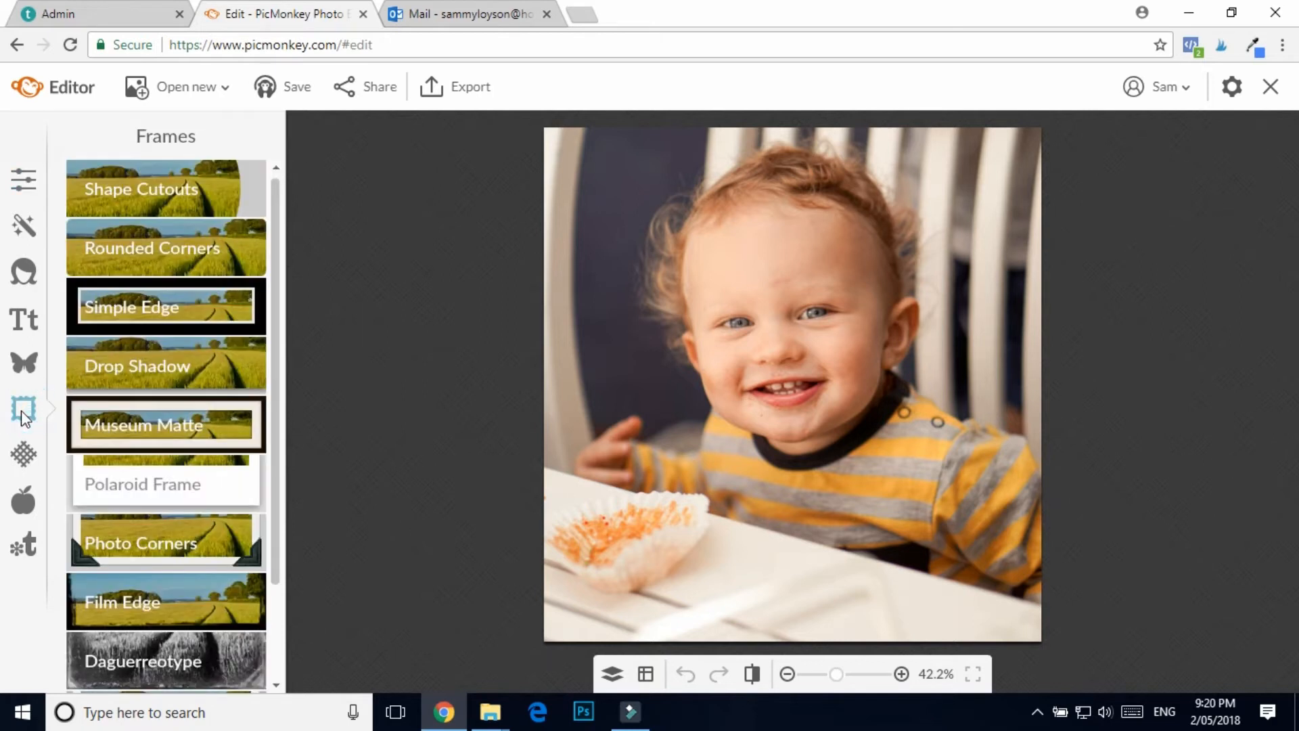
pyautogui.click(143, 190)
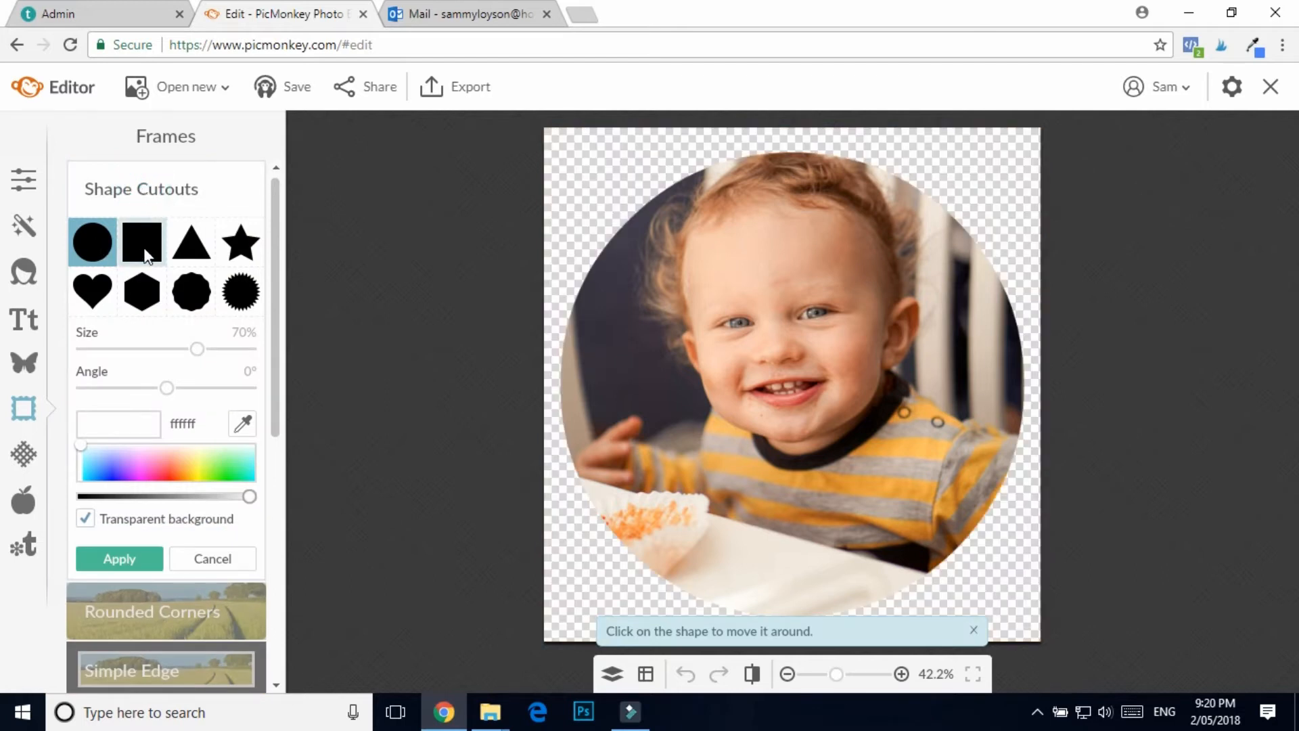
pyautogui.click(196, 257)
pyautogui.click(240, 246)
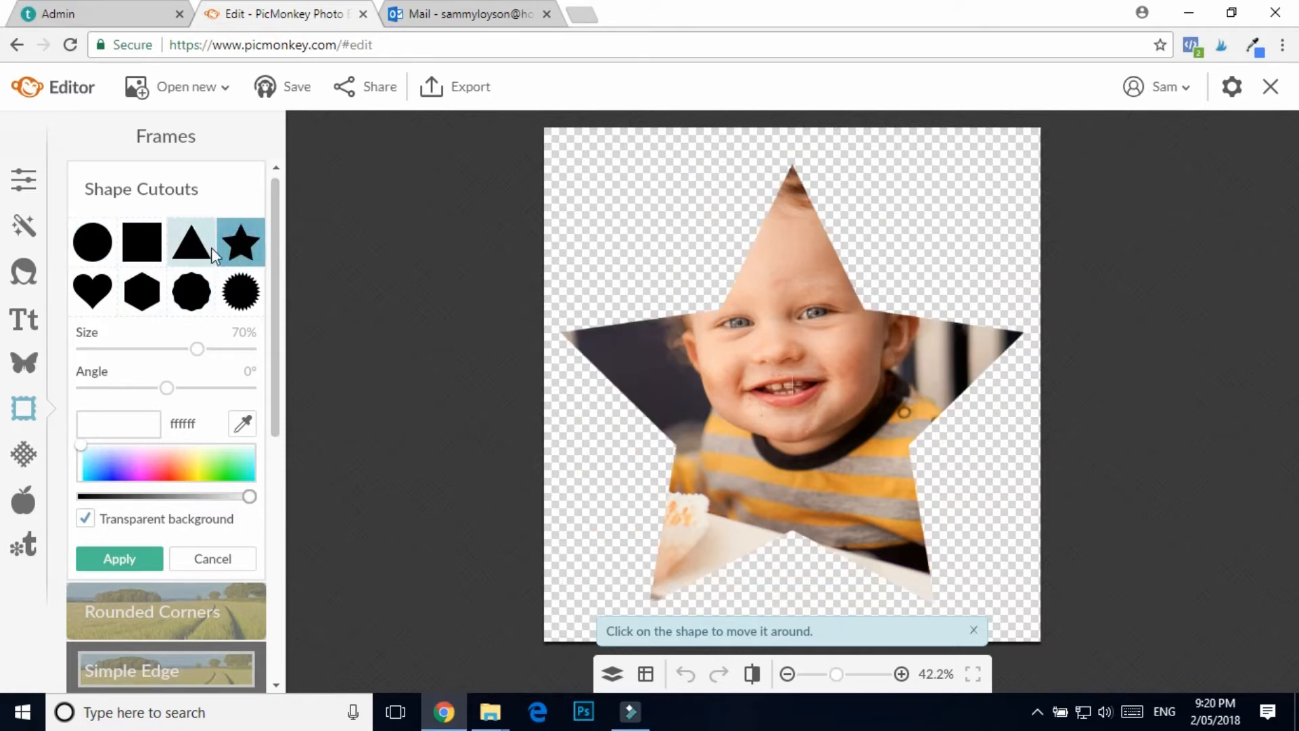
pyautogui.click(100, 280)
pyautogui.click(94, 250)
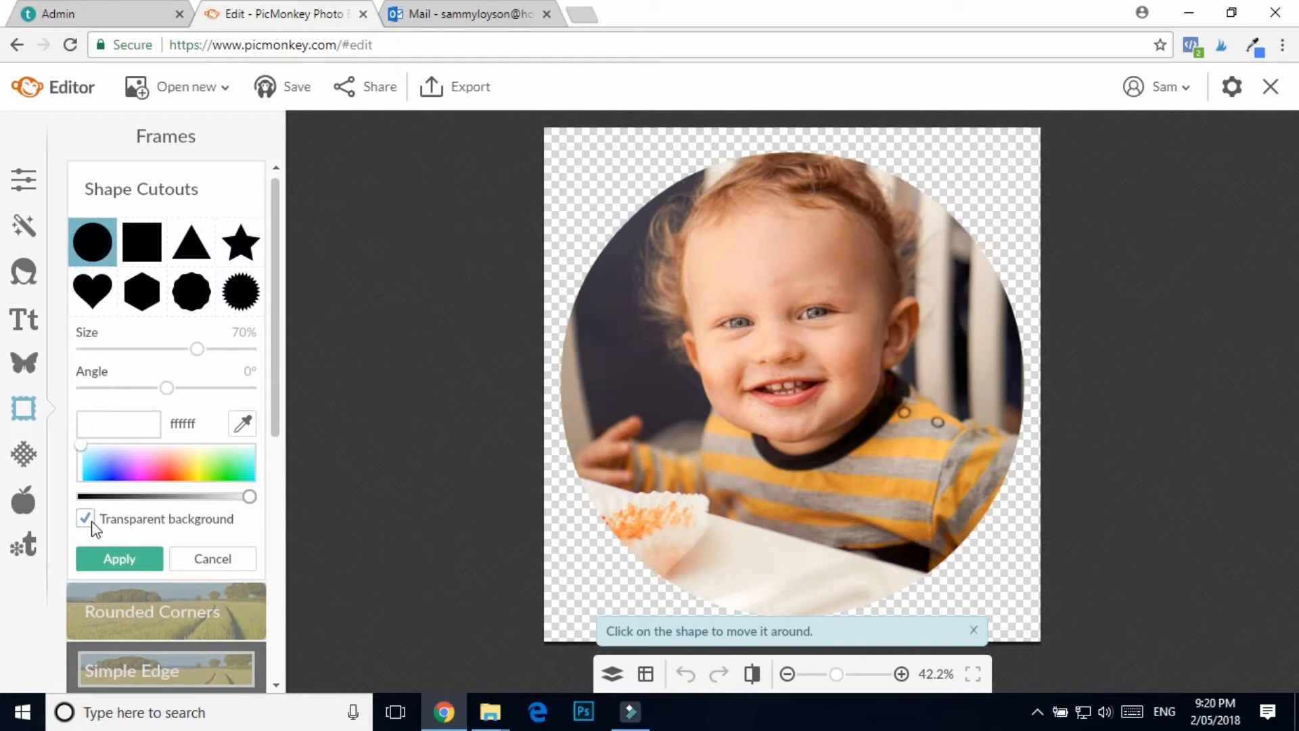
pyautogui.moveTo(848, 444); pyautogui.dragTo(854, 419)
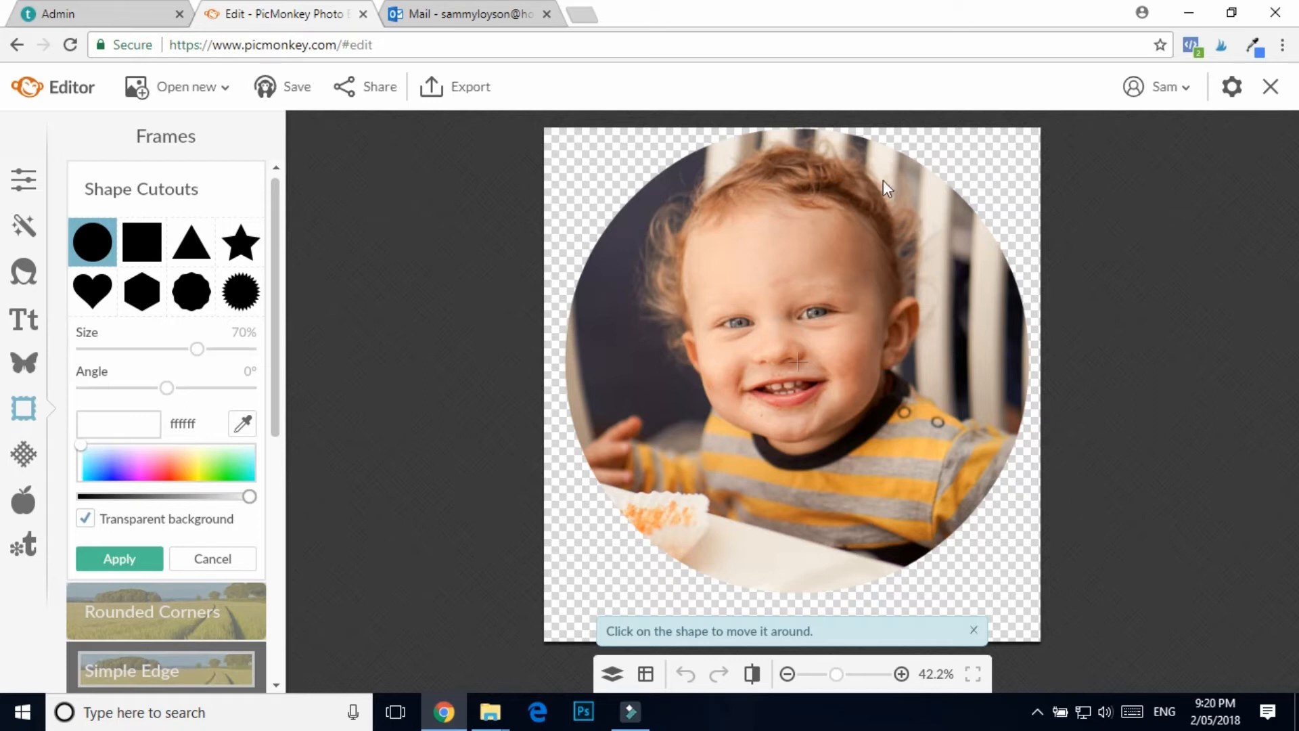
pyautogui.click(136, 562)
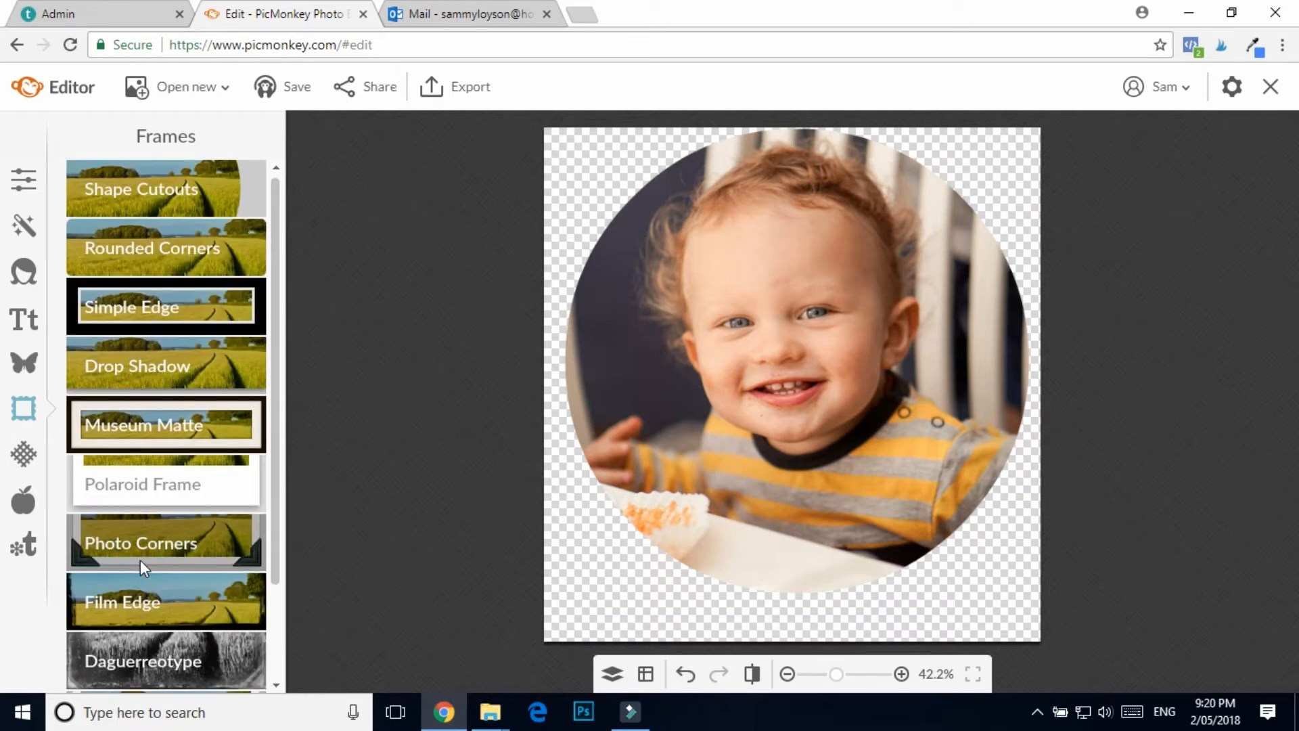
# Step: Export the circular photo as a PNG image to the Desktop
pyautogui.click(473, 91)
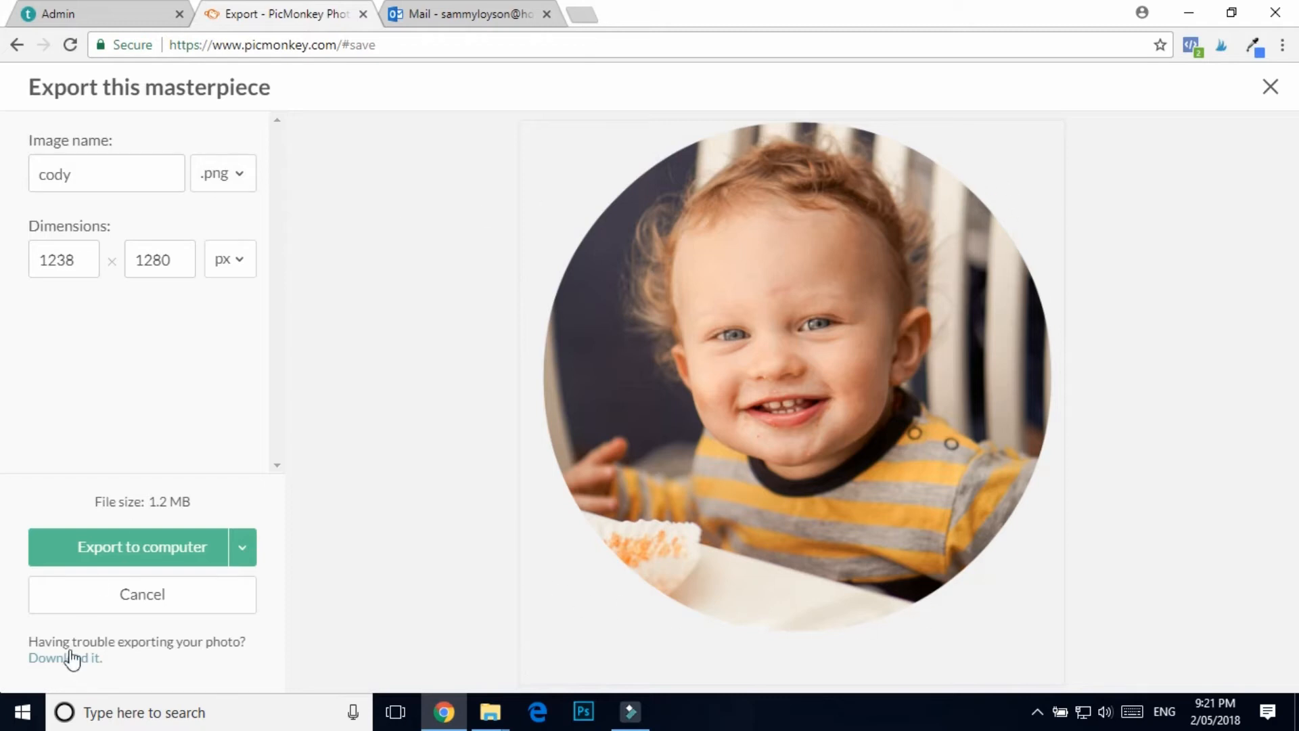
pyautogui.click(133, 552)
pyautogui.moveTo(807, 449); pyautogui.dragTo(811, 326)
pyautogui.click(745, 318)
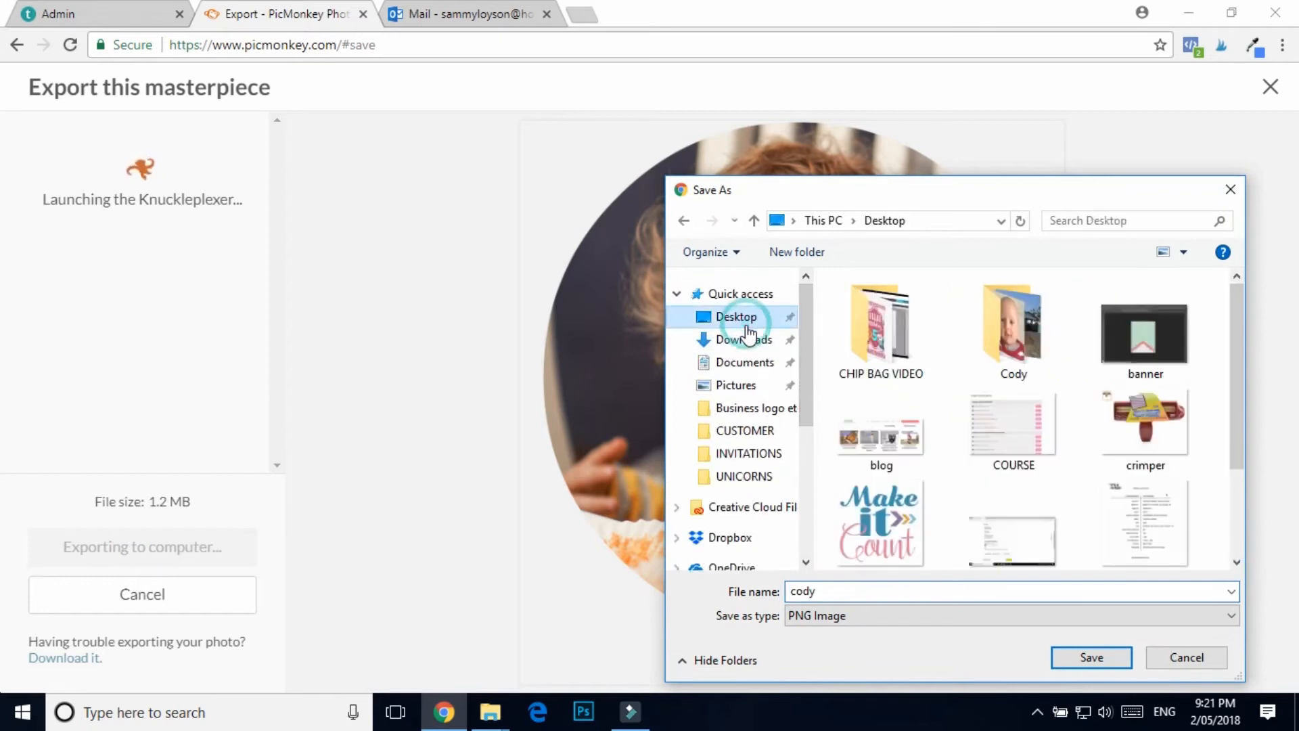
pyautogui.click(1069, 661)
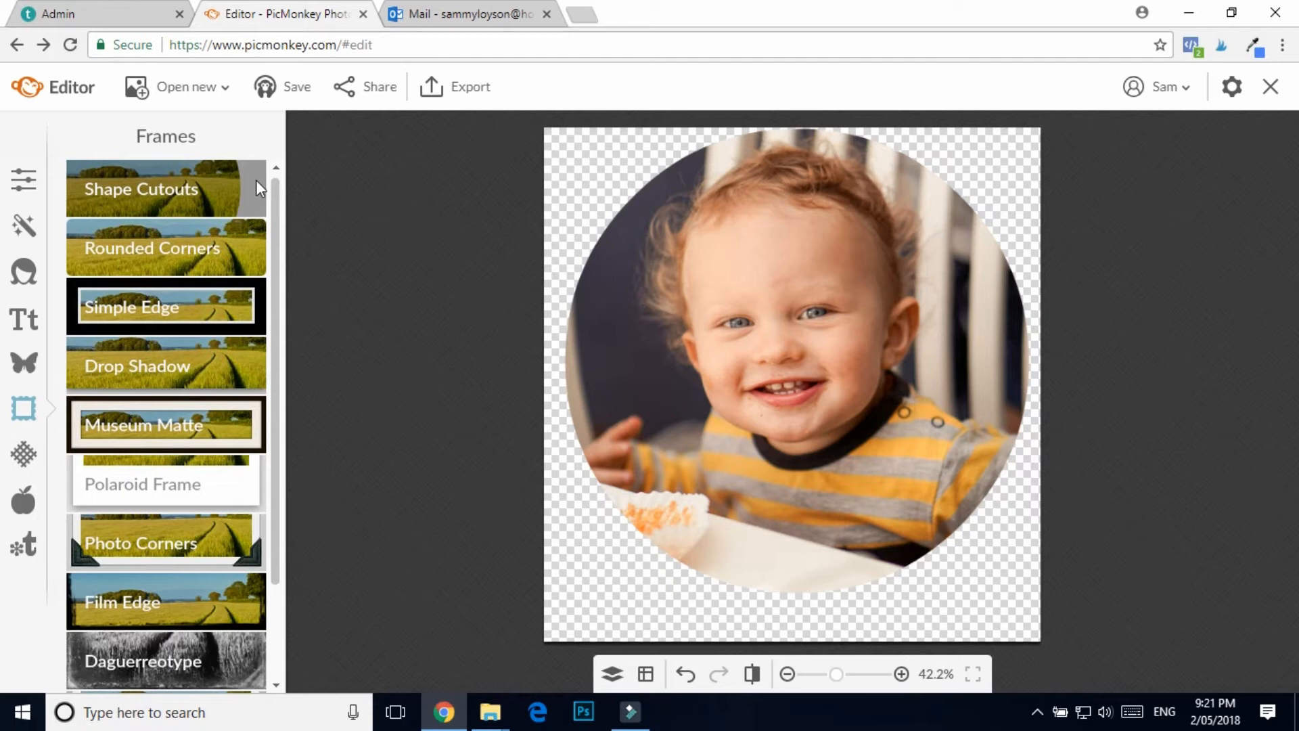
# Step: Close the photo and open the pink Paw Patrol chip bag design from My Hub for editing
pyautogui.click(1271, 87)
pyautogui.click(461, 140)
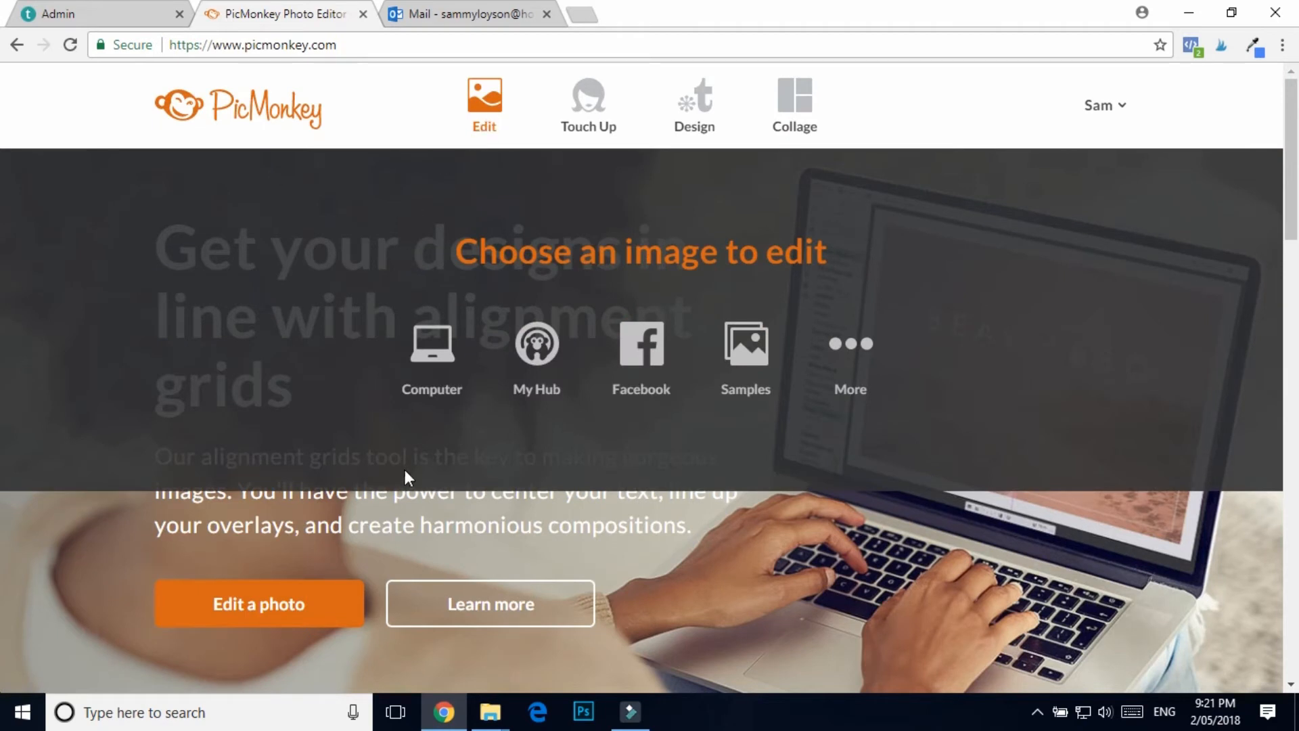
pyautogui.click(539, 359)
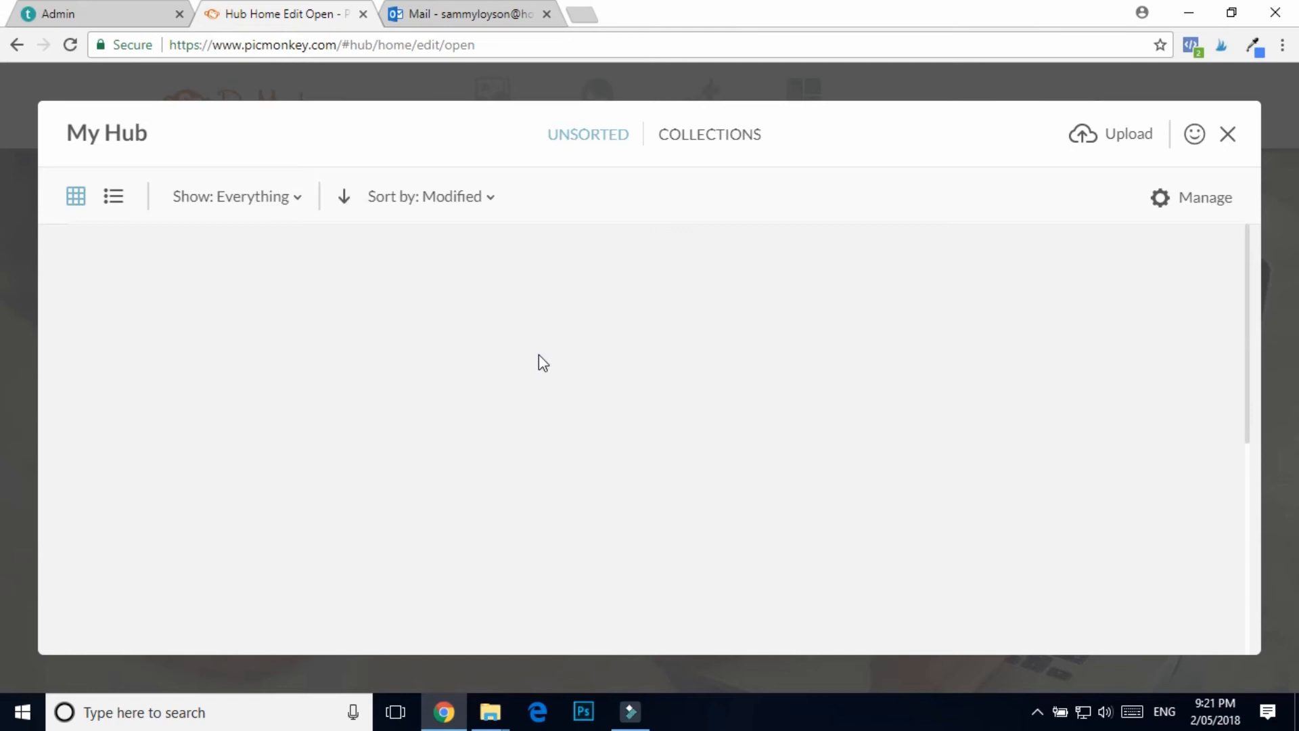
pyautogui.click(704, 333)
pyautogui.click(591, 630)
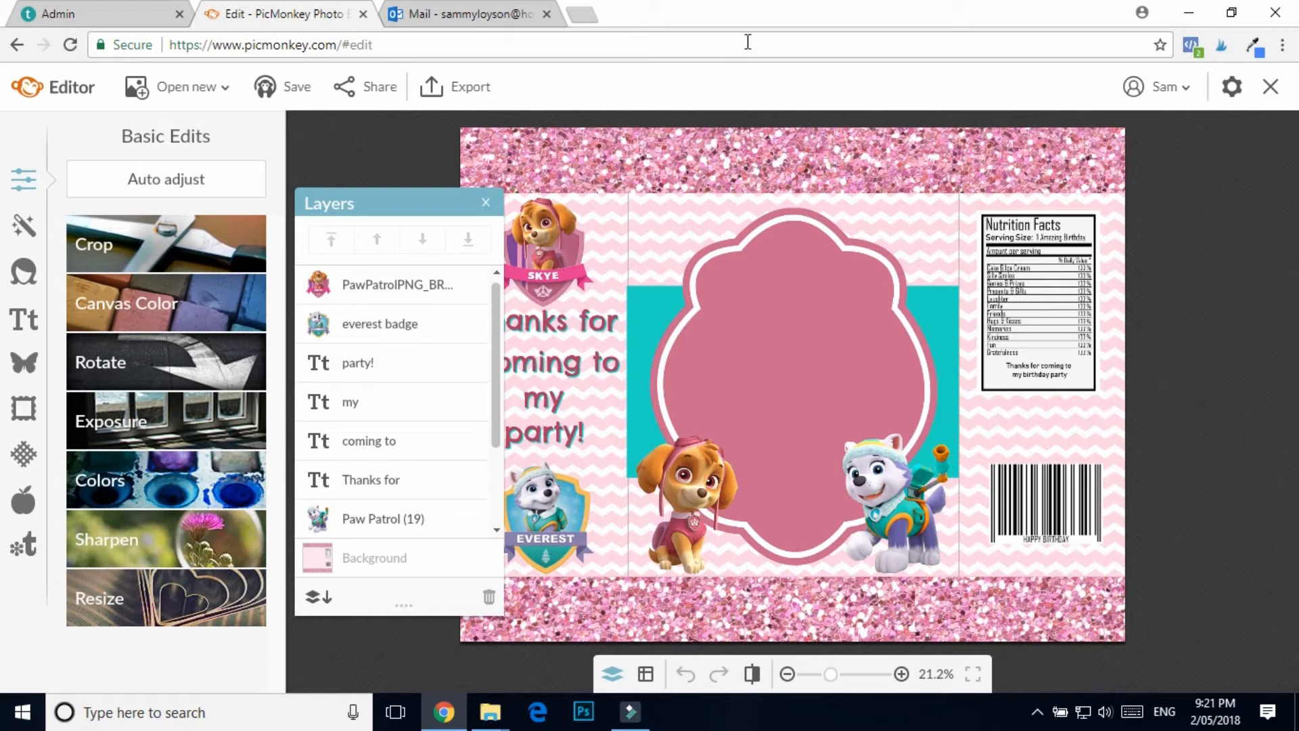
# Step: Add the circular photo from the Desktop as an overlay, shrink it and place it on the lower half of the pink label
pyautogui.click(24, 367)
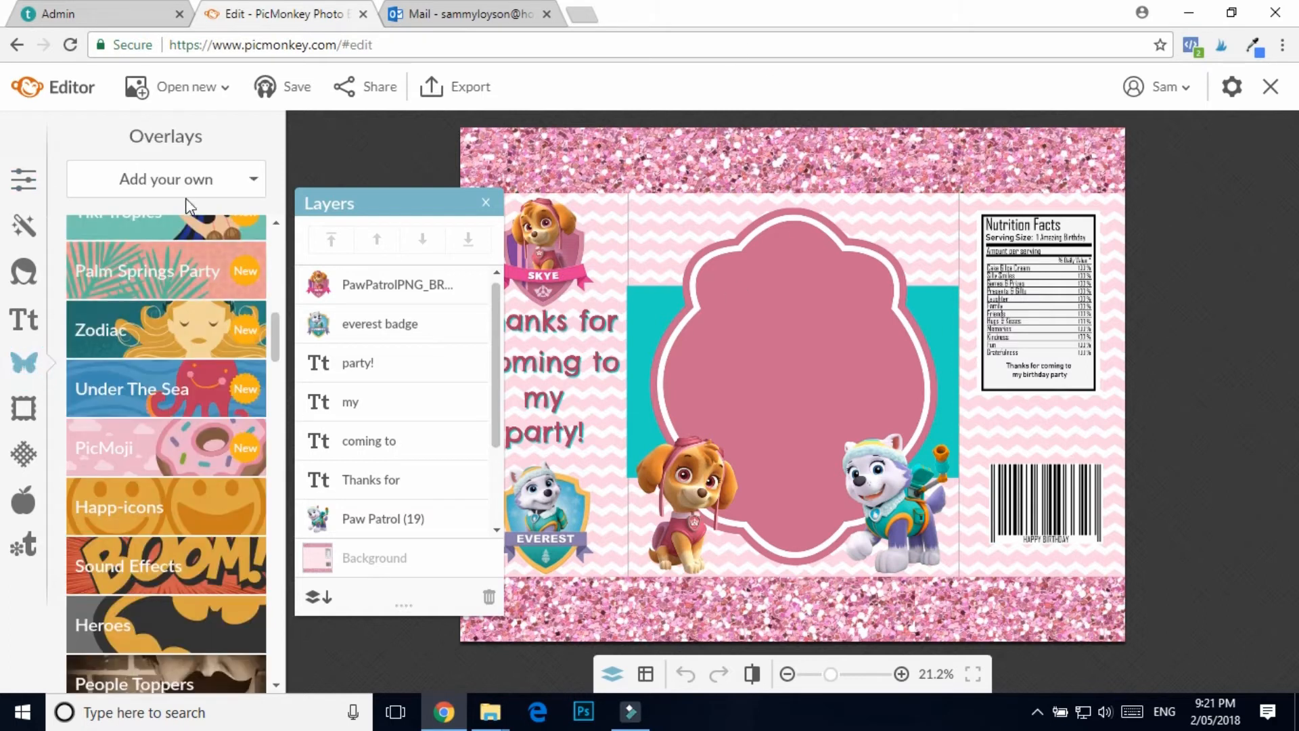
pyautogui.click(155, 178)
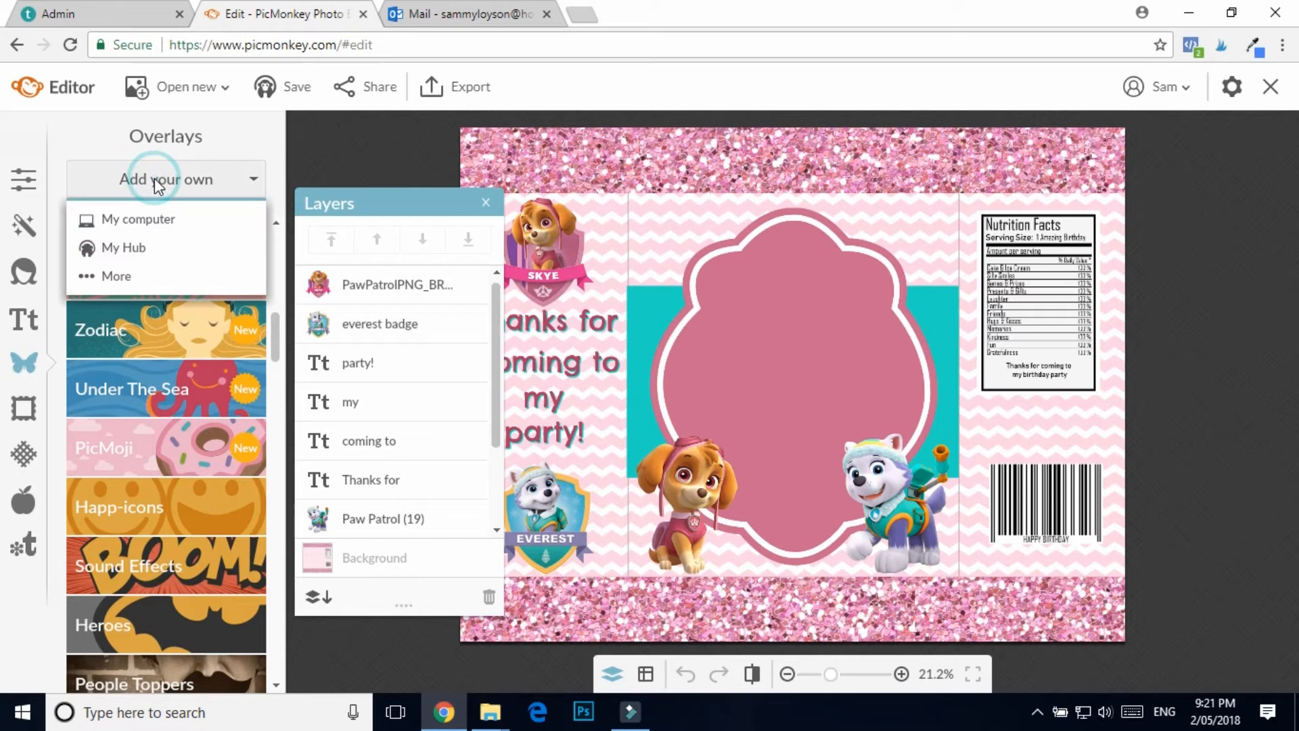
pyautogui.click(140, 221)
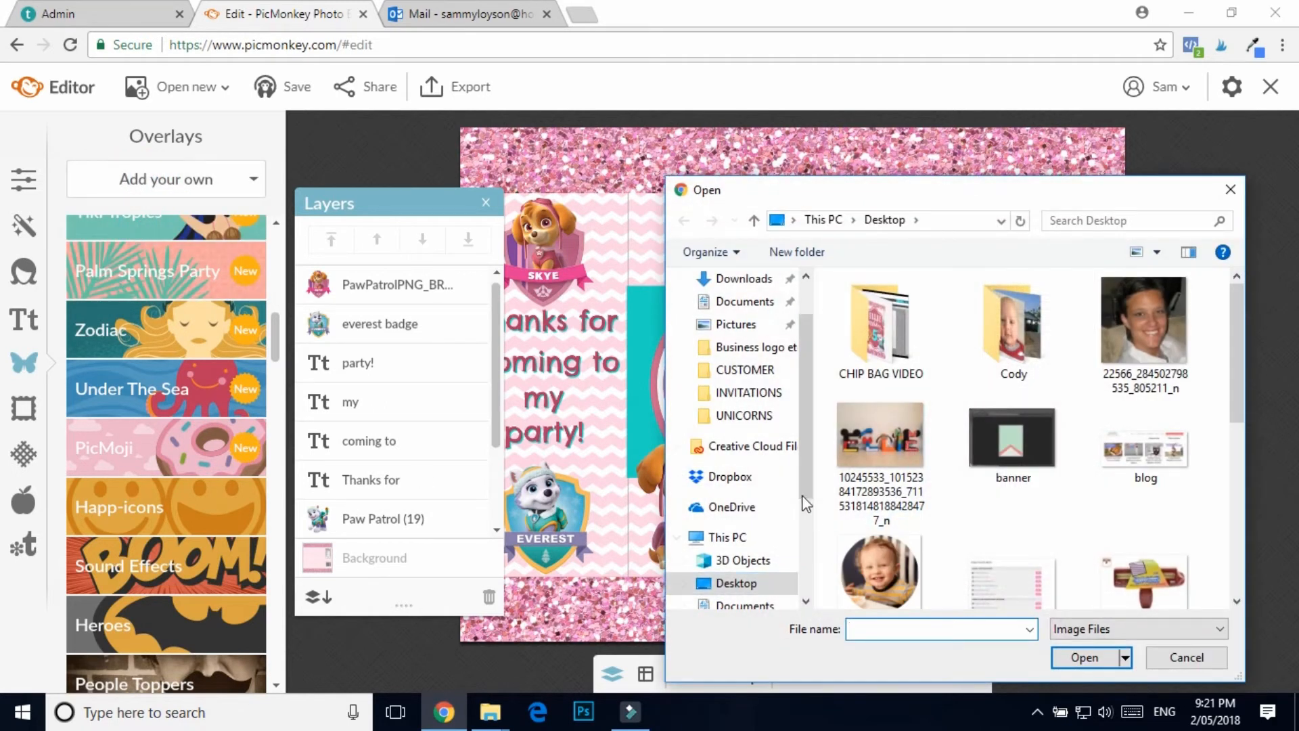
pyautogui.doubleClick(874, 554)
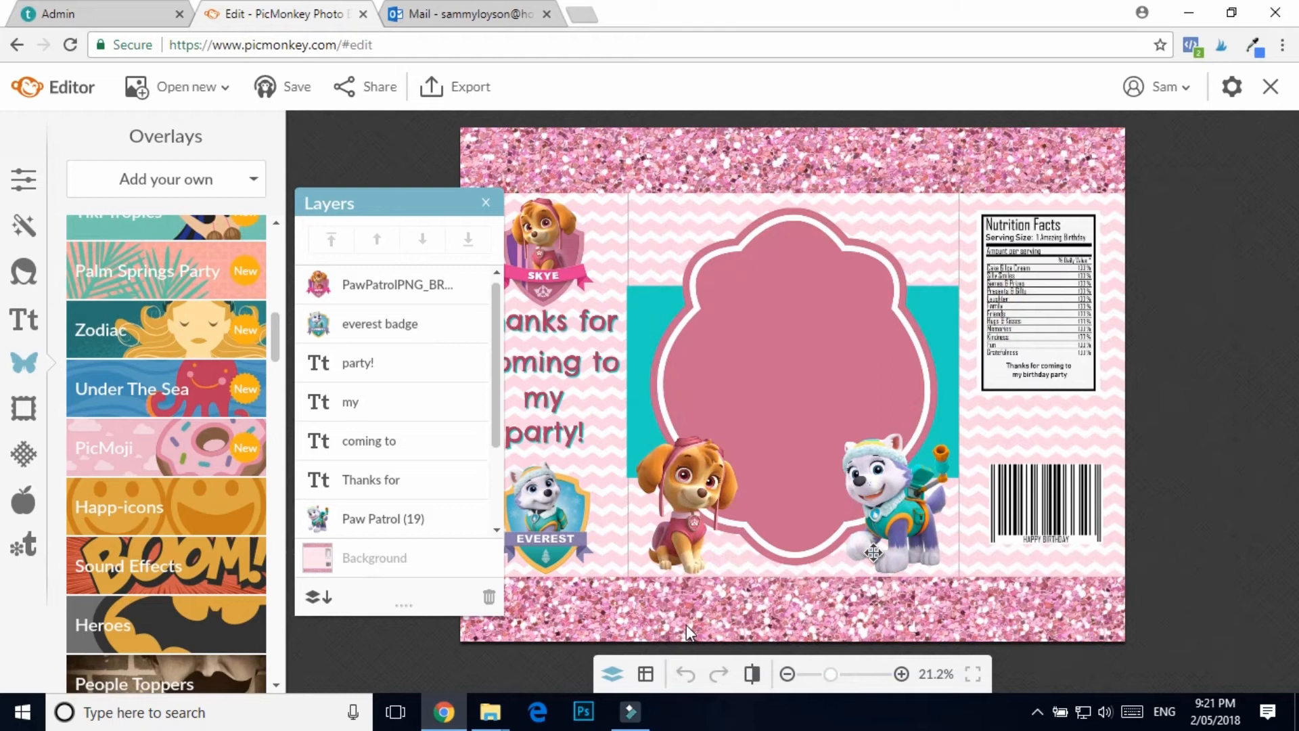
pyautogui.moveTo(1015, 153); pyautogui.dragTo(784, 401)
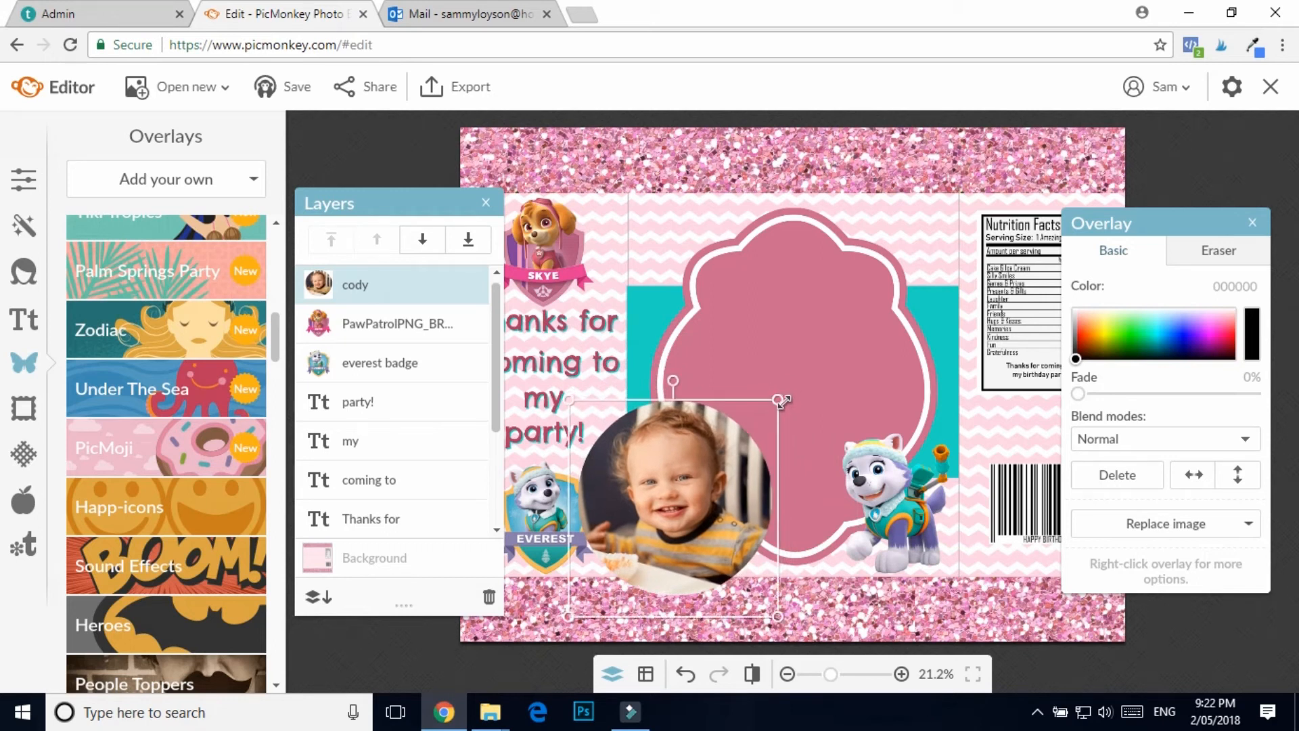
pyautogui.moveTo(672, 501); pyautogui.dragTo(785, 439)
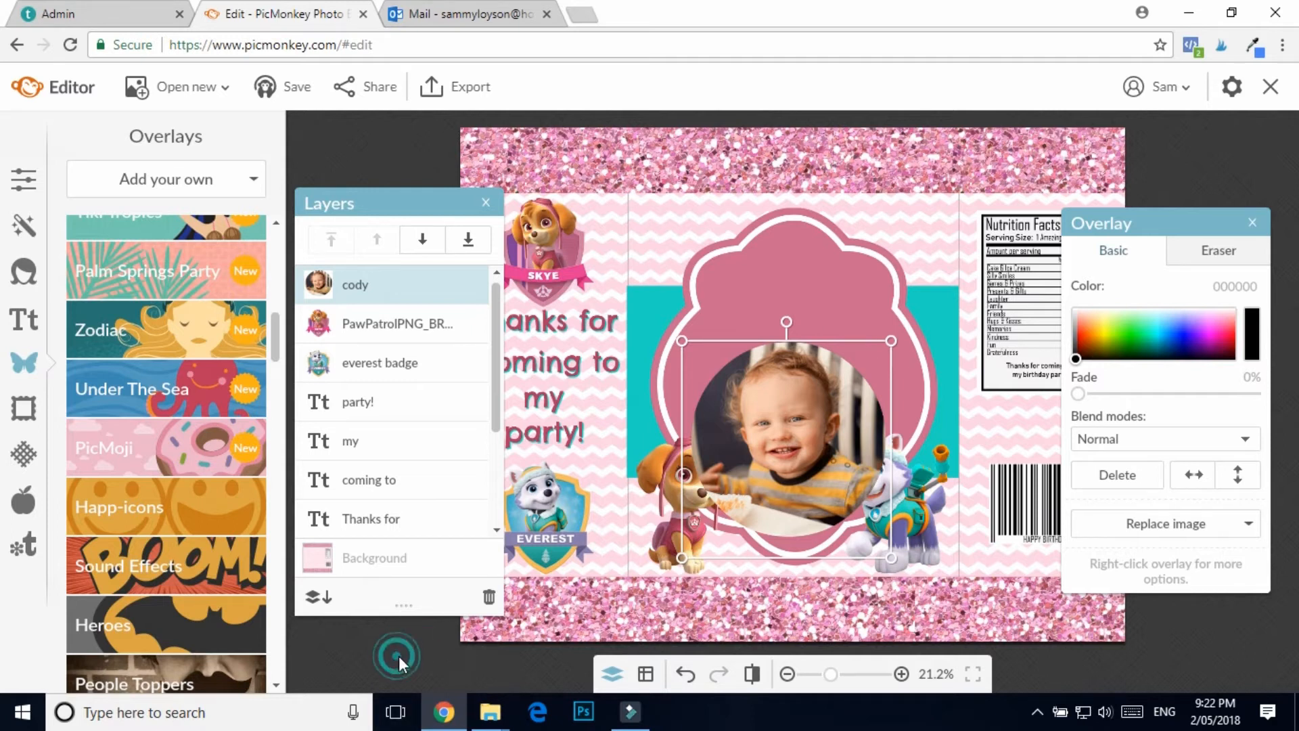
# Step: Move the PawPatrolPNG_BR... and everest badge layers above the toddler photo layer
pyautogui.click(420, 332)
pyautogui.moveTo(420, 332); pyautogui.dragTo(406, 278)
pyautogui.moveTo(409, 372); pyautogui.dragTo(421, 302)
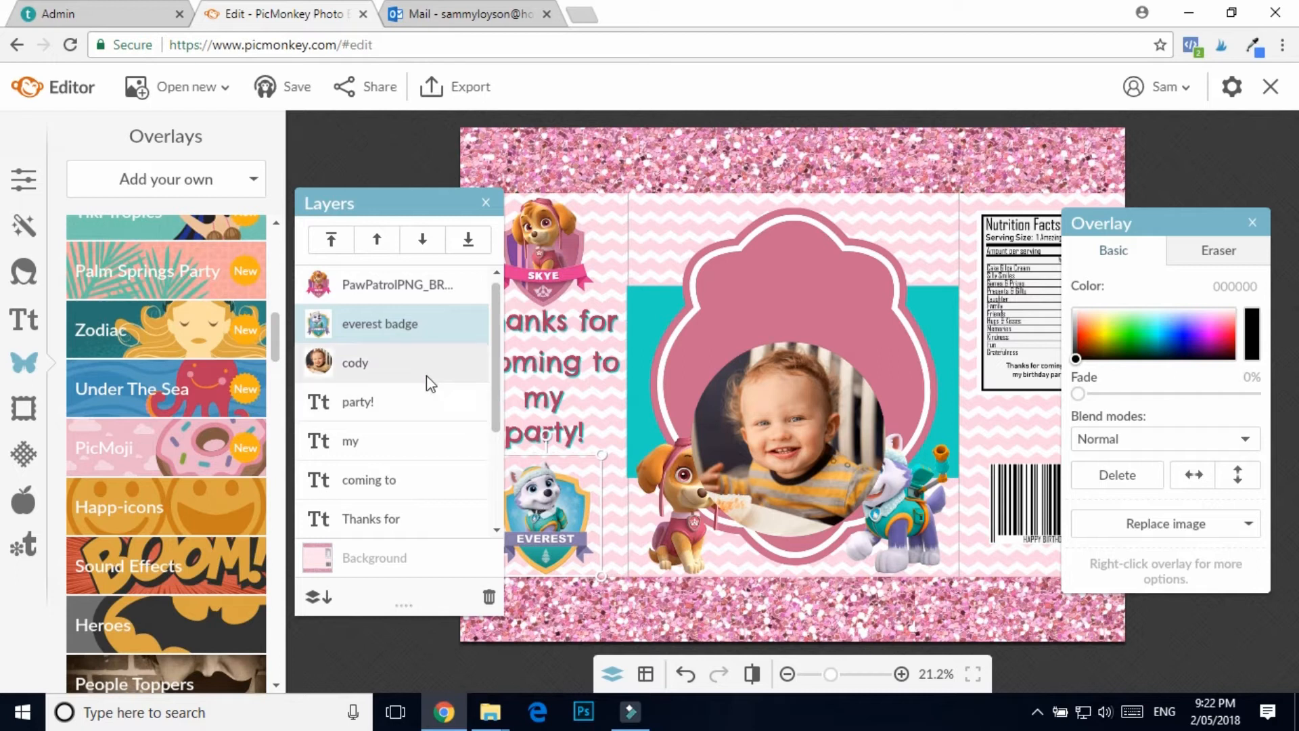
# Step: Bring the Paw Patrol (19) and Paw Patrol (7) character layers to the front of the photo
pyautogui.scroll(-3, 429, 385)
pyautogui.click(401, 410)
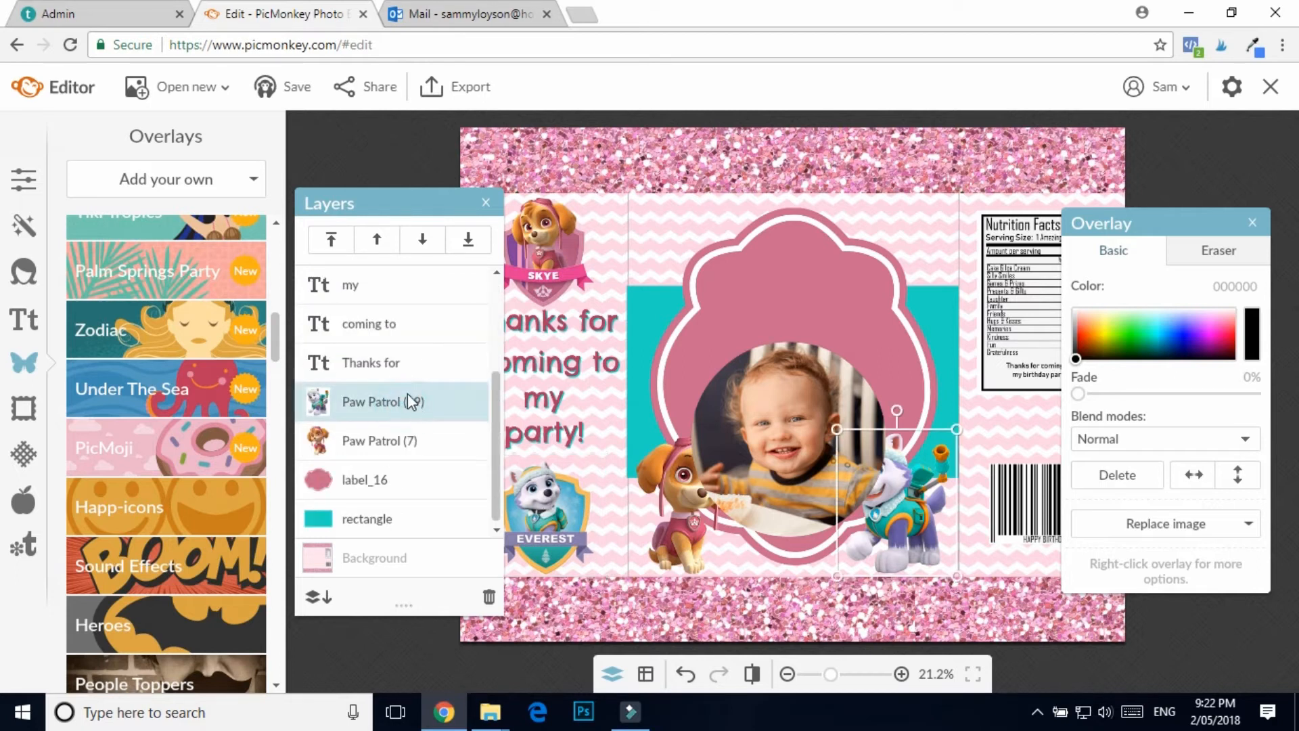
pyautogui.click(331, 240)
pyautogui.scroll(-2, 426, 423)
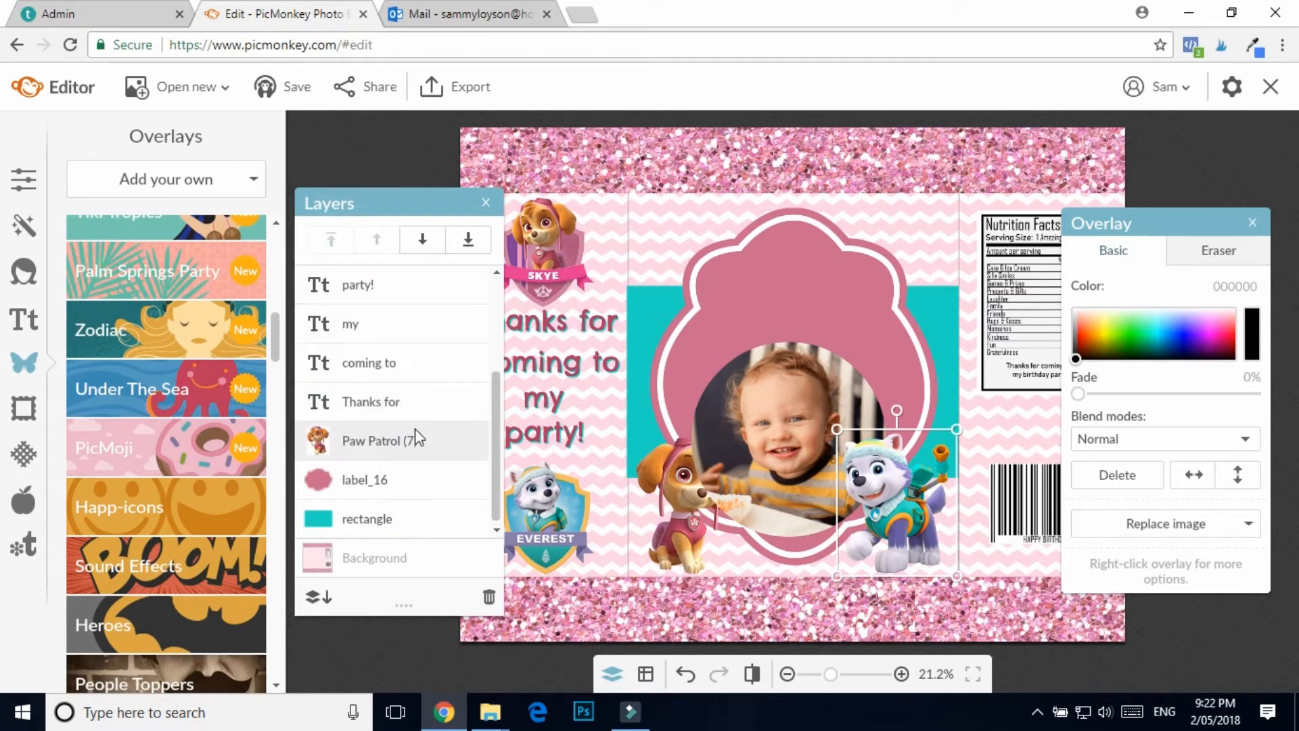
pyautogui.click(394, 441)
pyautogui.click(335, 239)
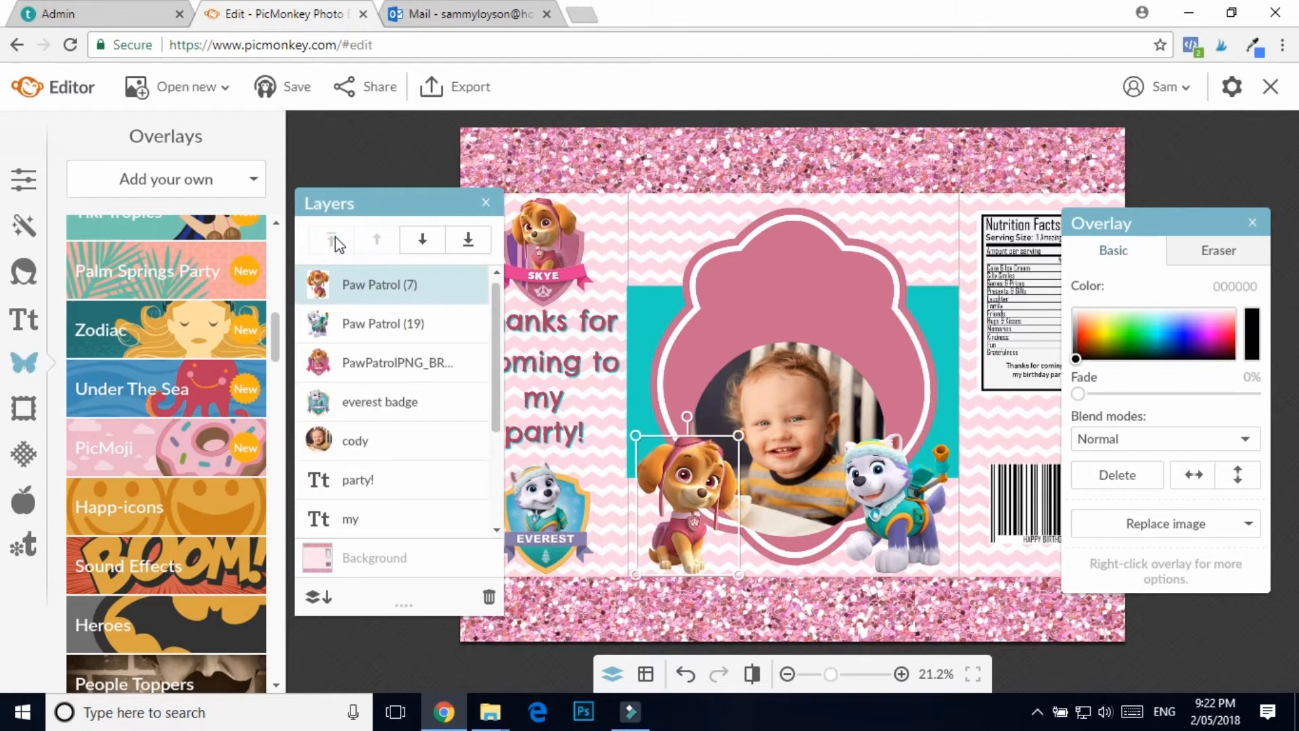
pyautogui.click(386, 147)
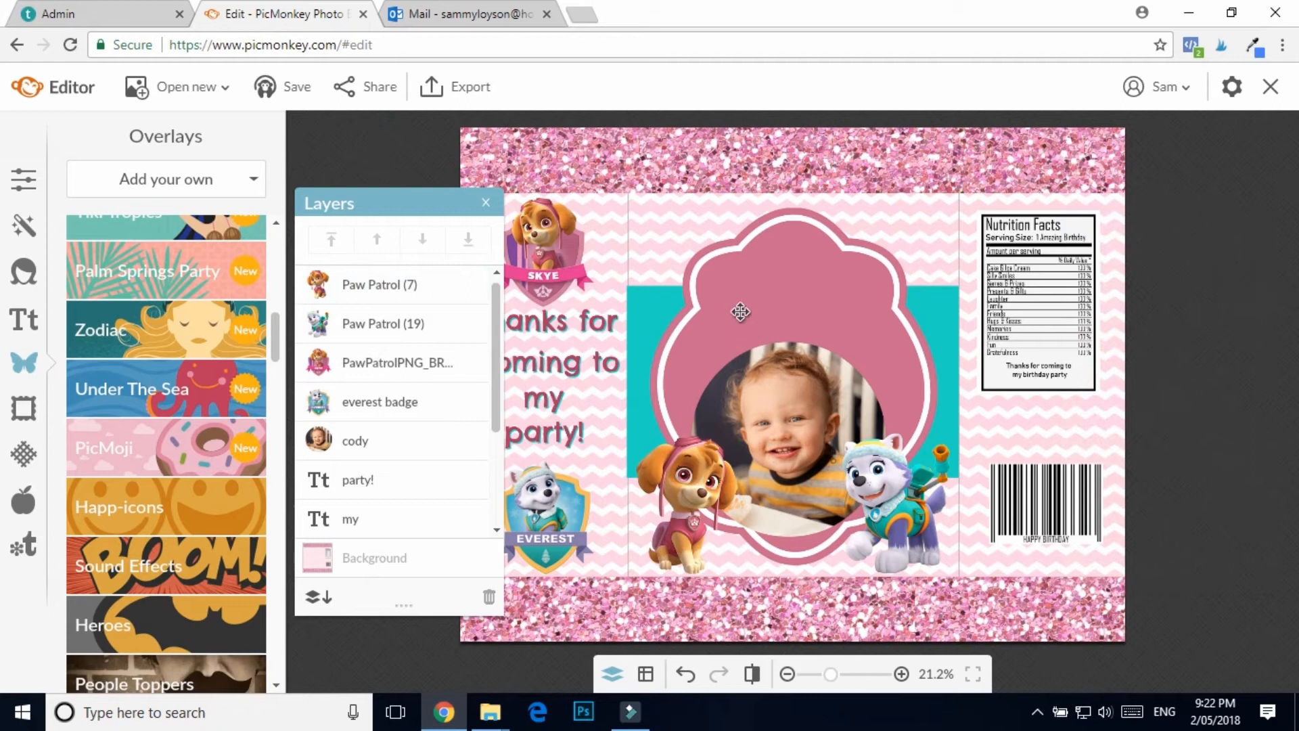
# Step: Move the circular photo slightly down to the lower edge of the pink label, between the two dogs, and deselect it
pyautogui.click(791, 467)
pyautogui.moveTo(792, 467); pyautogui.dragTo(799, 499)
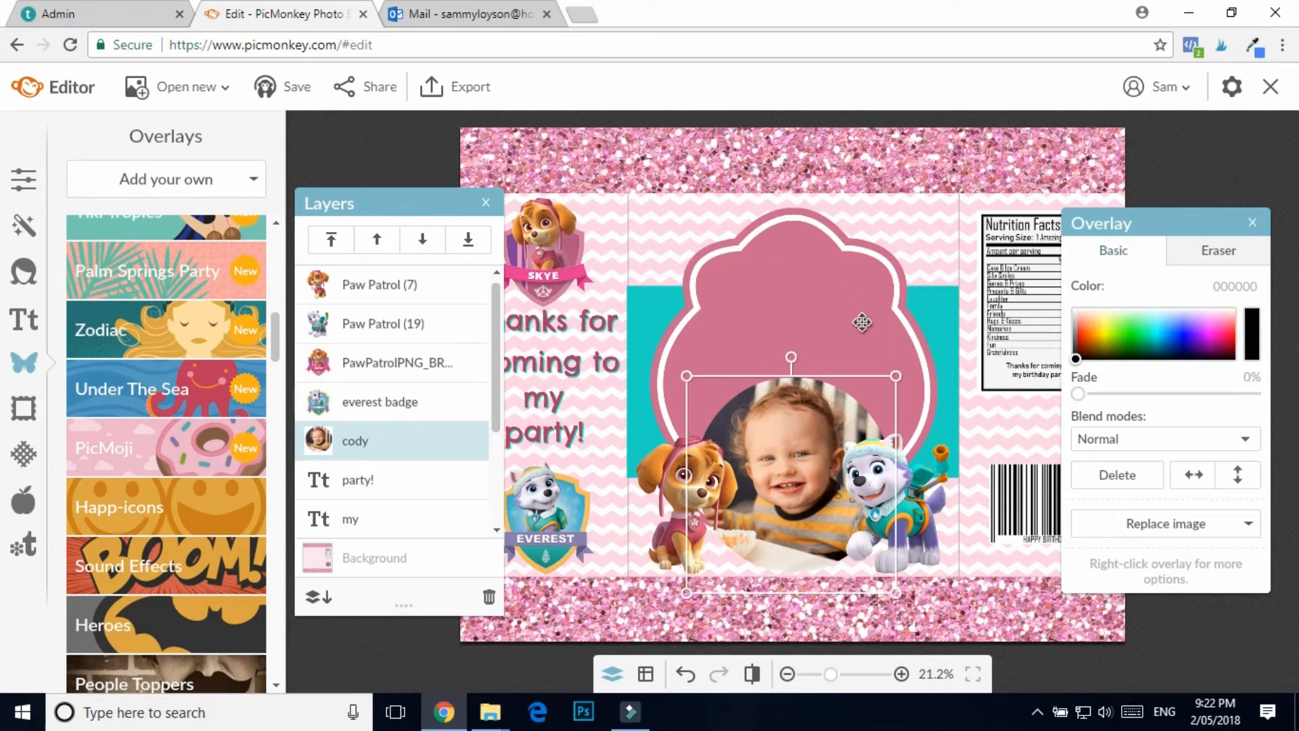
pyautogui.click(364, 140)
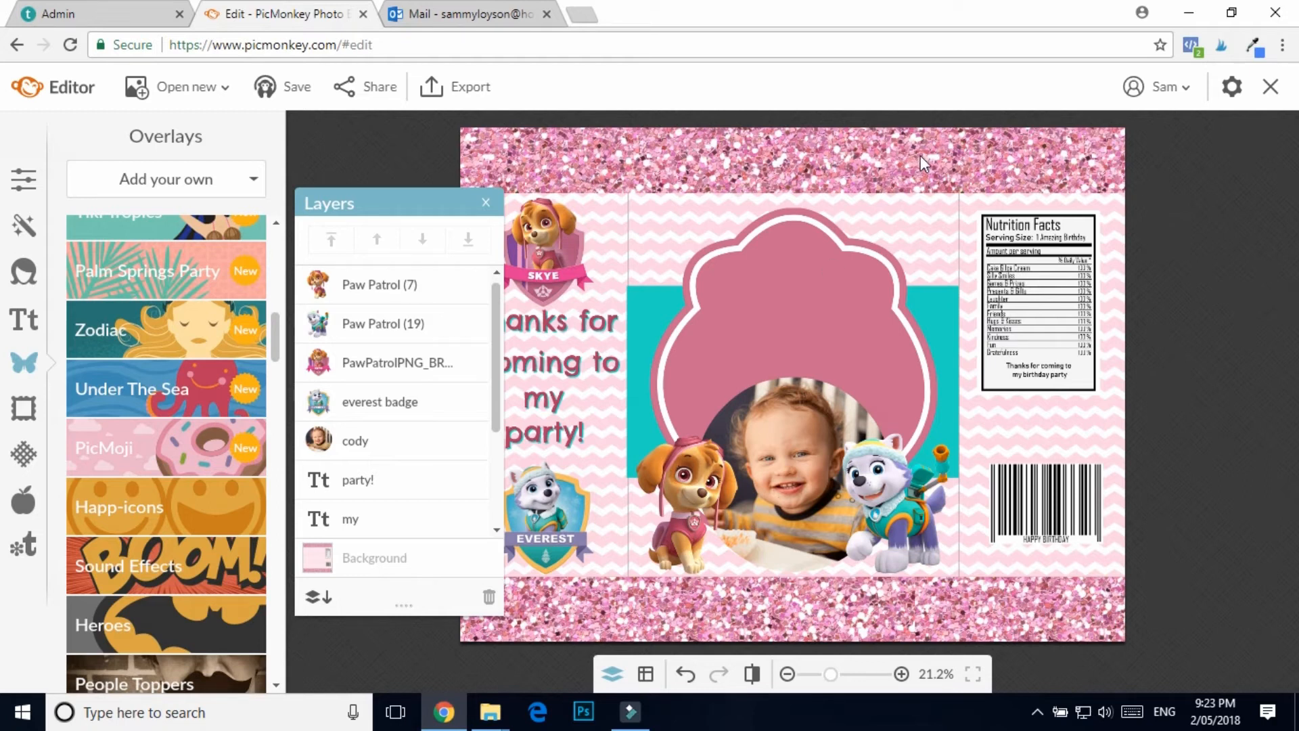
# Step: Add the CRIMPT EDGE TOP image from the computer as an overlay and move it up onto the upper glitter band
pyautogui.click(183, 182)
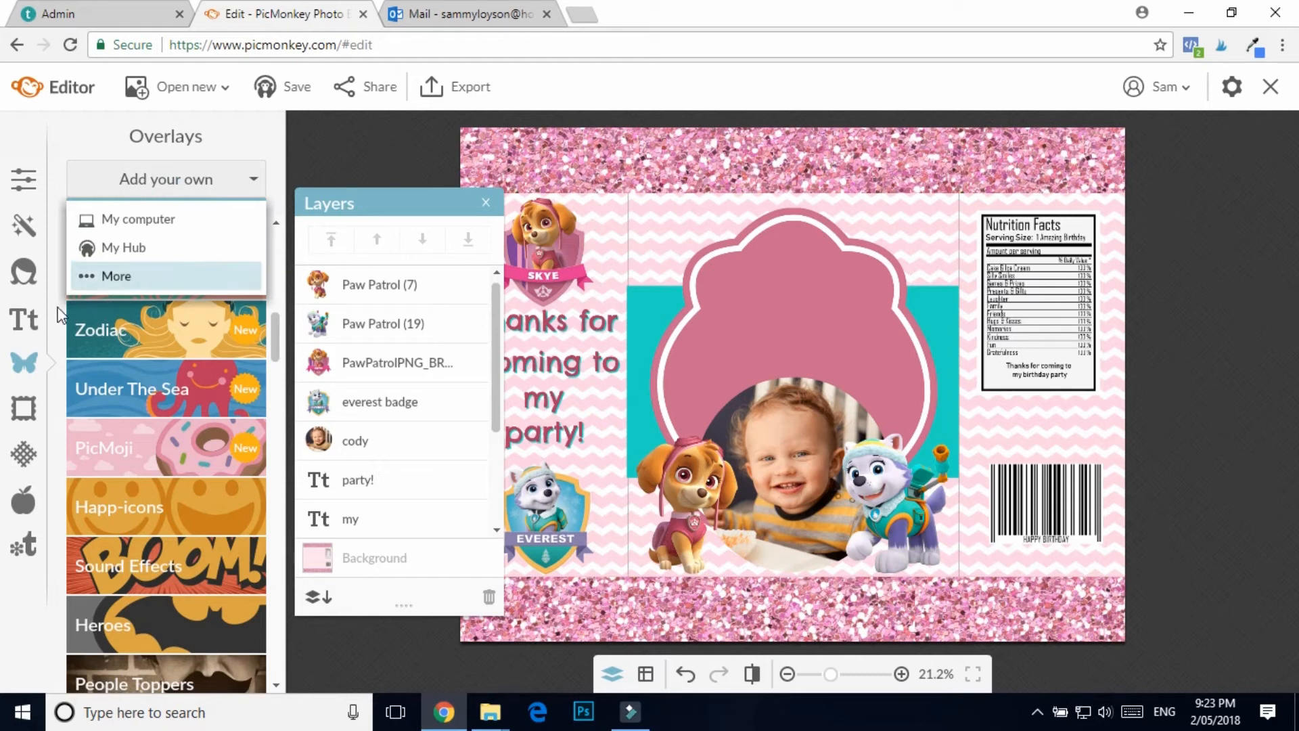
pyautogui.click(159, 225)
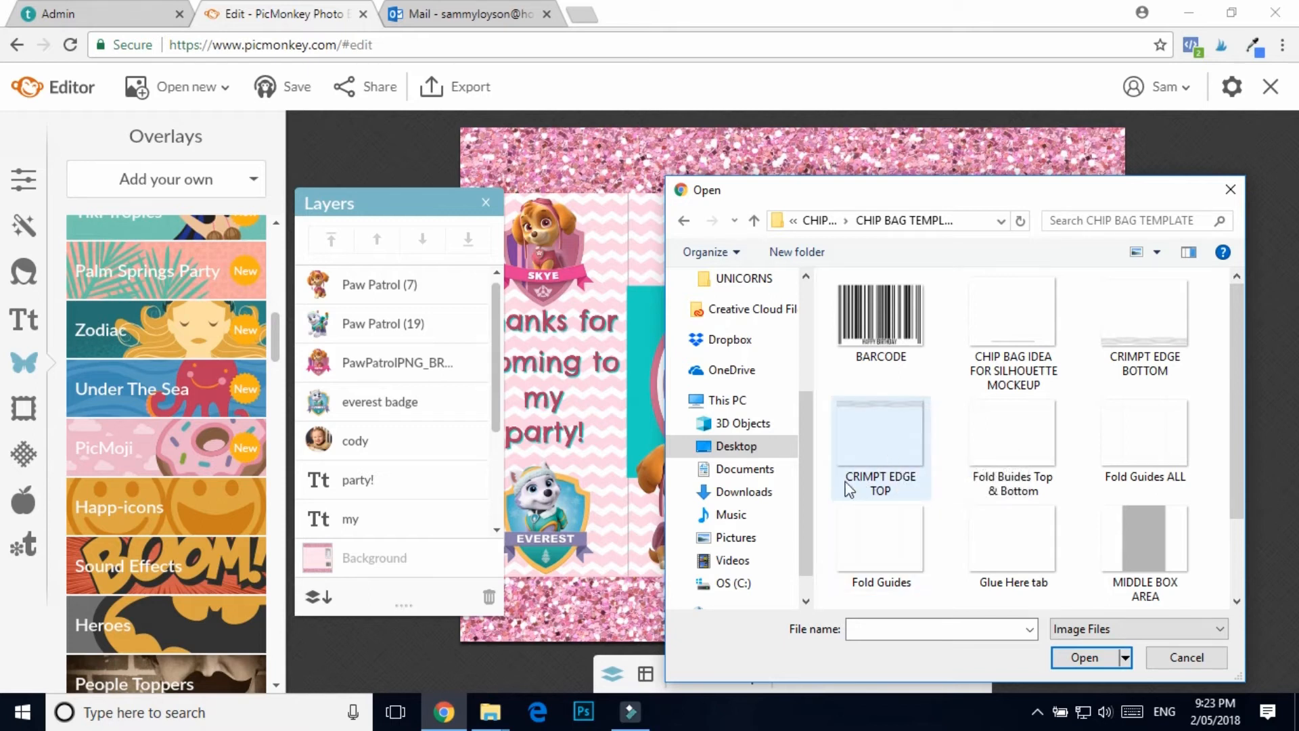
pyautogui.doubleClick(895, 437)
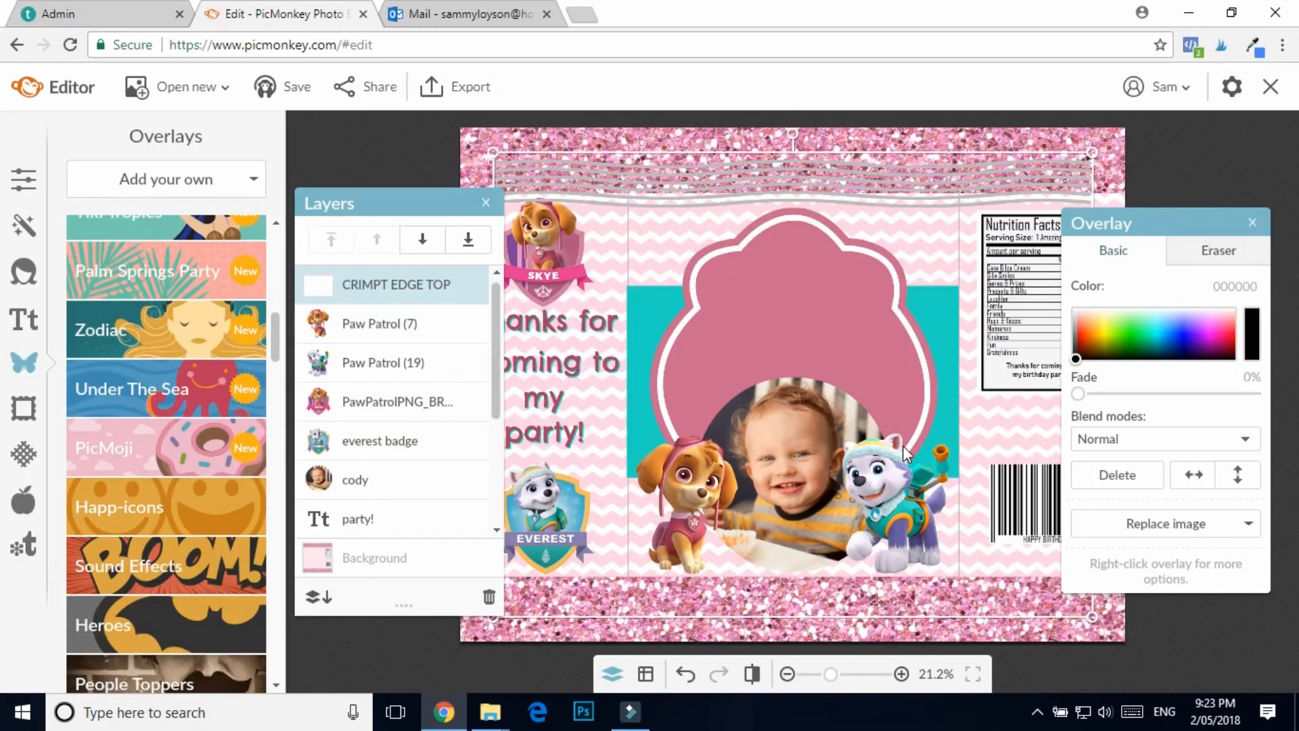
pyautogui.moveTo(842, 186); pyautogui.dragTo(844, 166)
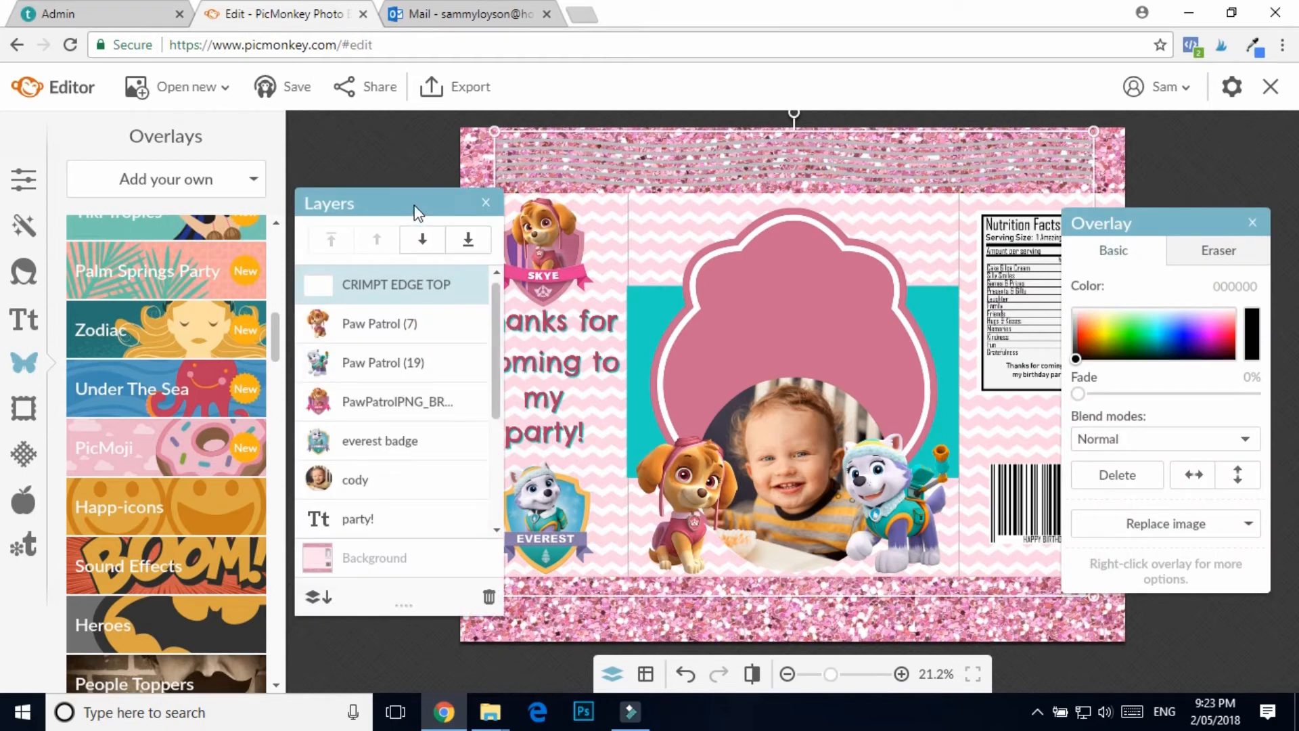
# Step: Stretch the crimped edge overlay to the full width of the chip bag design and deselect it
pyautogui.moveTo(415, 203); pyautogui.dragTo(365, 179)
pyautogui.moveTo(492, 597); pyautogui.dragTo(478, 604)
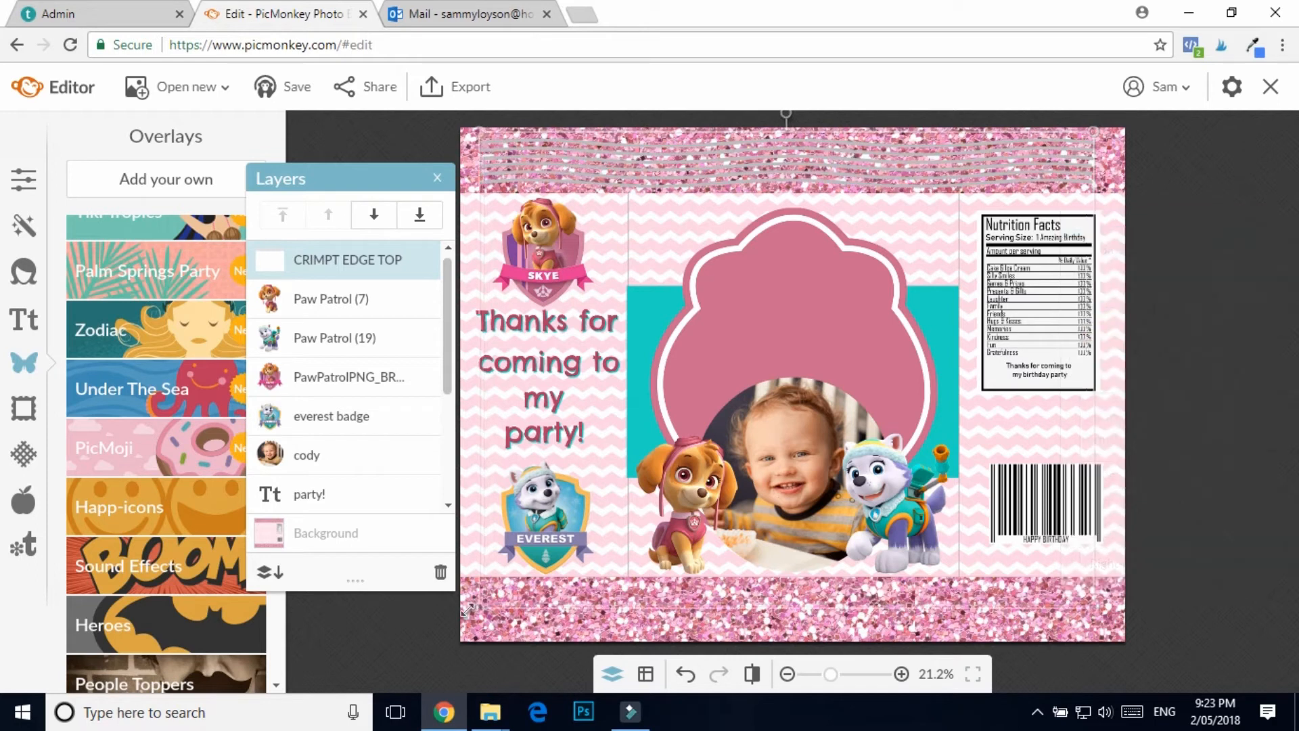
pyautogui.moveTo(464, 610); pyautogui.dragTo(419, 625)
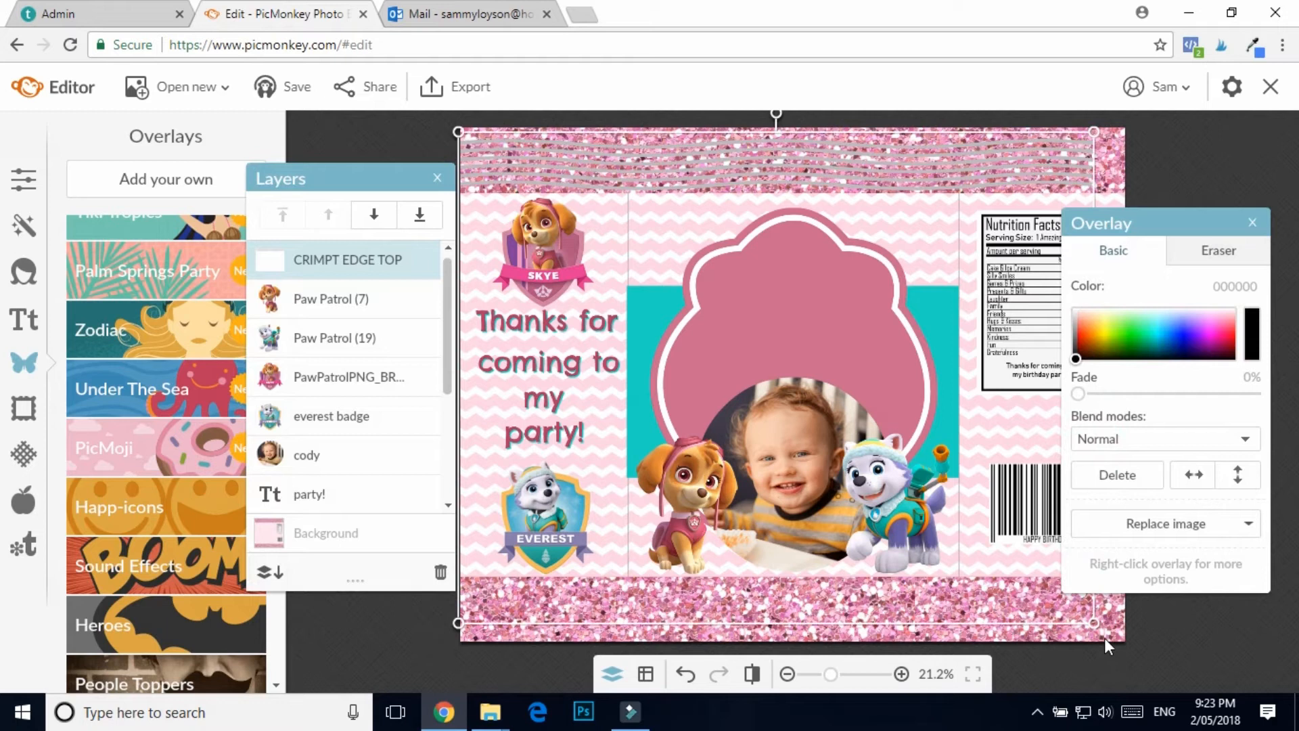
pyautogui.moveTo(1092, 621); pyautogui.dragTo(1124, 648)
pyautogui.click(395, 128)
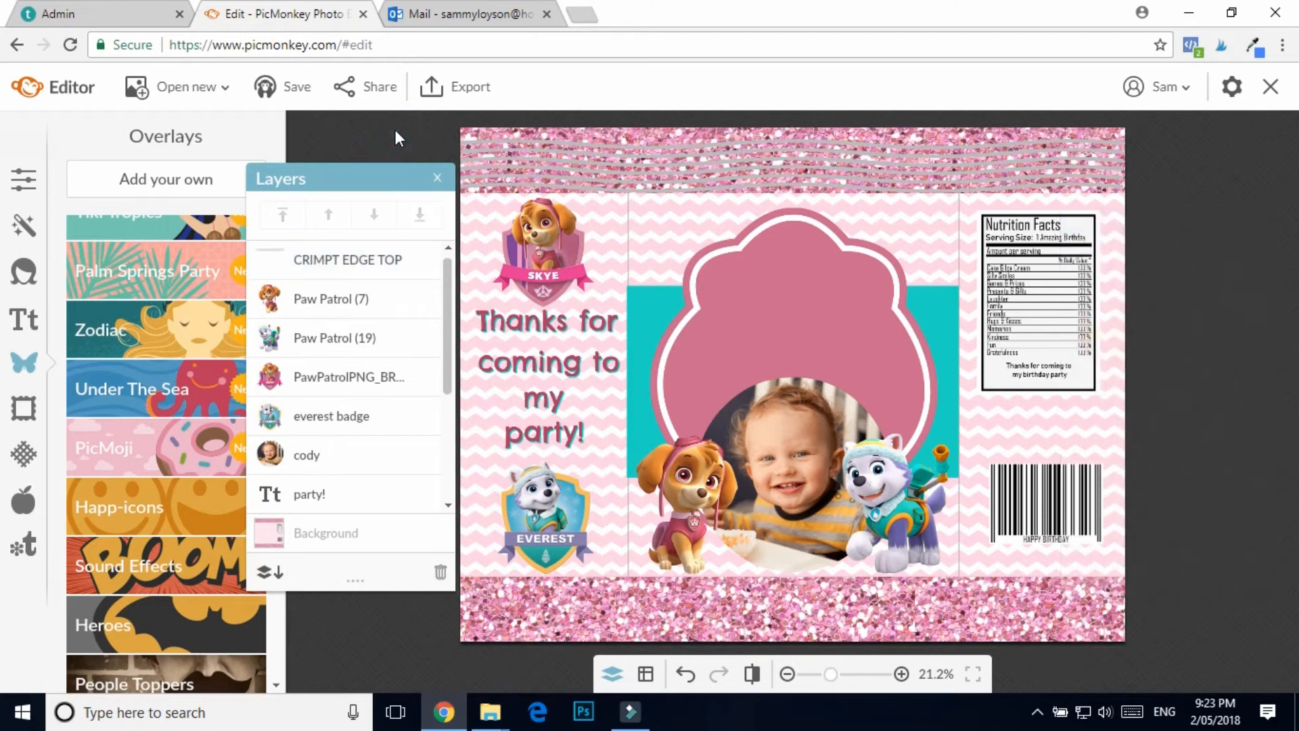
# Step: Duplicate the crimped edge overlay, flip the copy vertically and align it over the lower glitter band
pyautogui.click(751, 161)
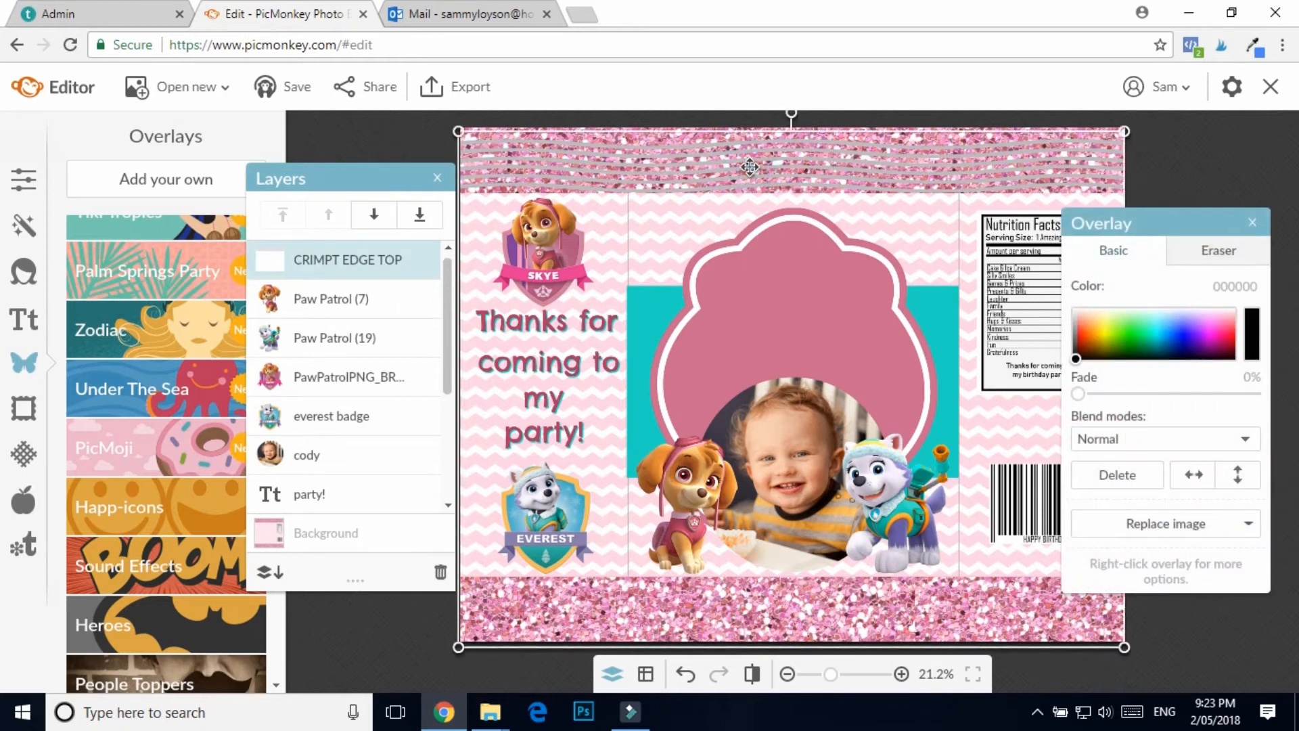
pyautogui.rightClick(750, 166)
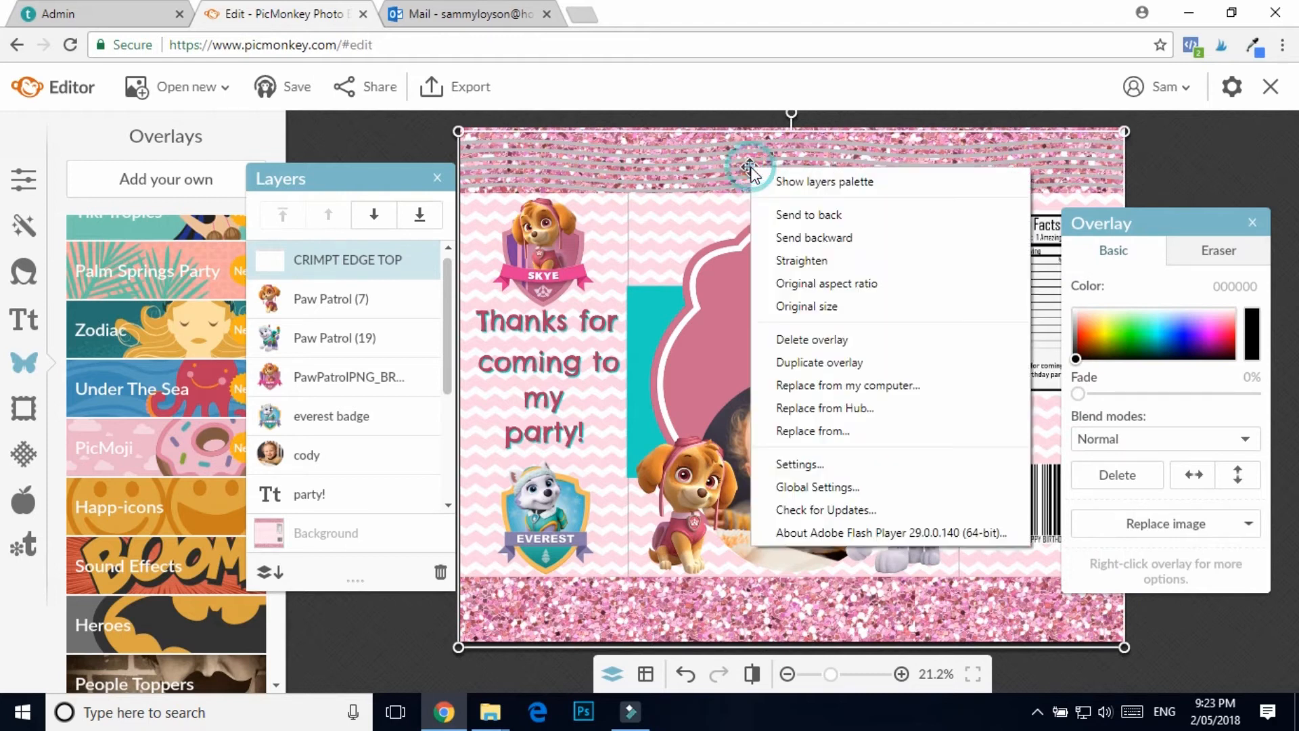
pyautogui.click(833, 363)
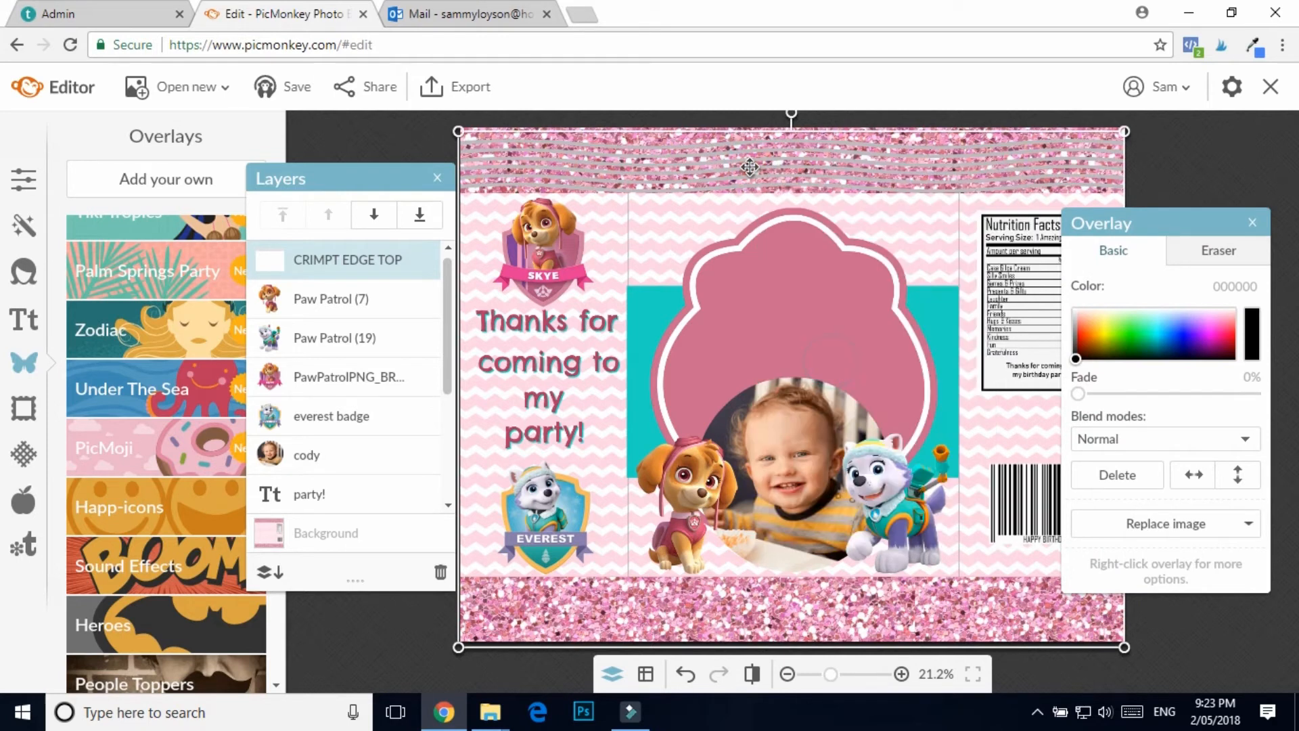
pyautogui.click(1243, 479)
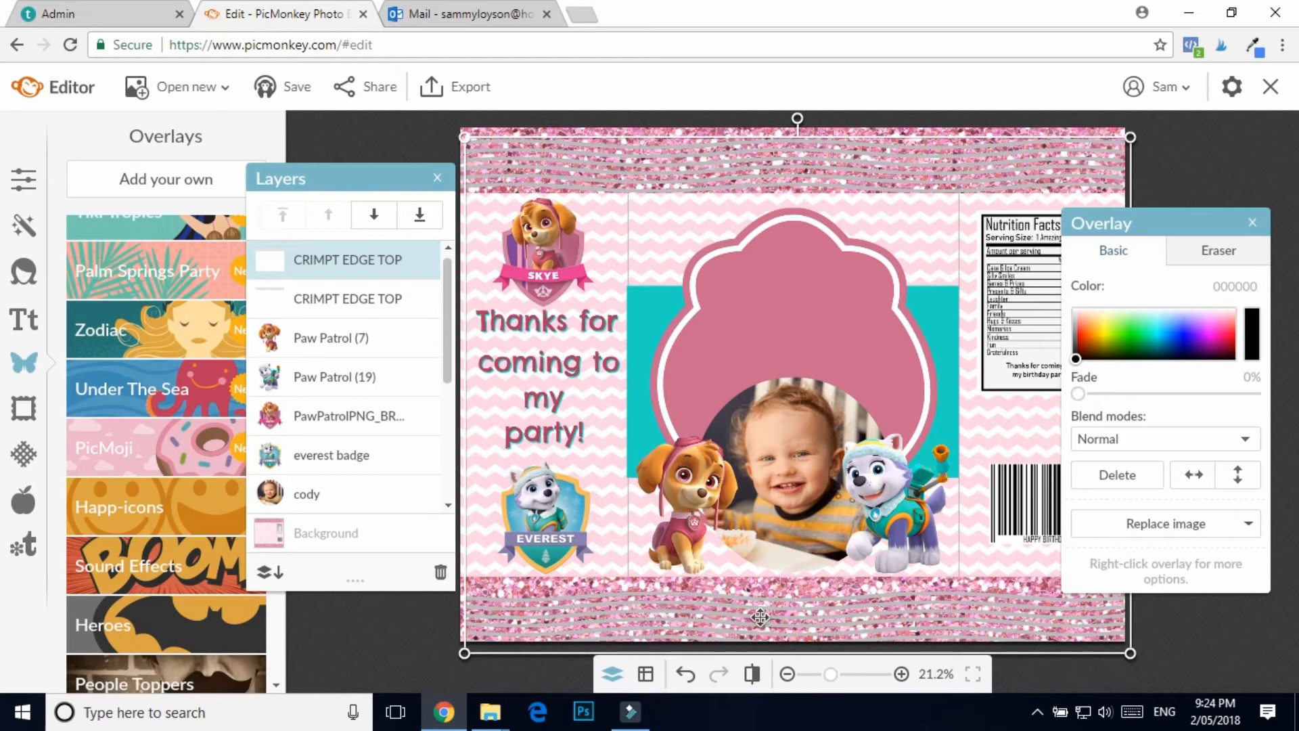
pyautogui.click(384, 631)
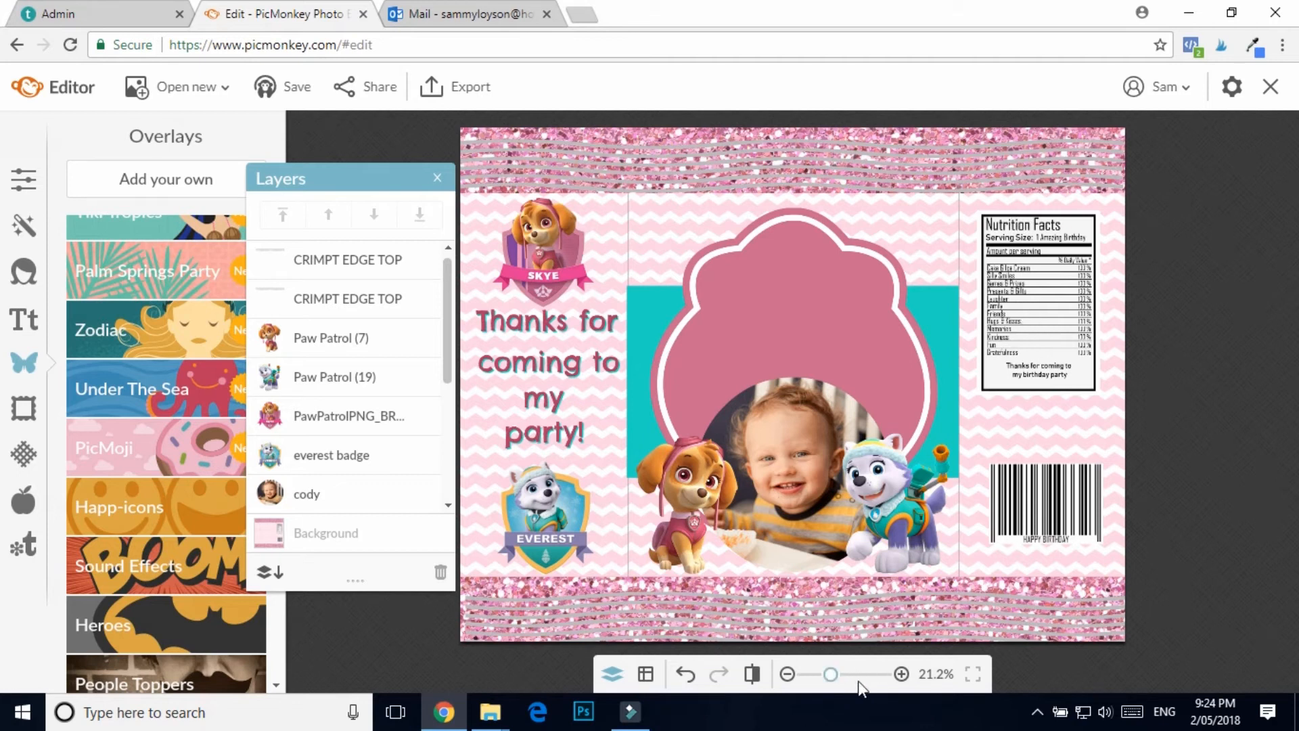
# Step: Add a rectangle from the Geometric overlays to the design
pyautogui.click(902, 674)
pyautogui.click(902, 674)
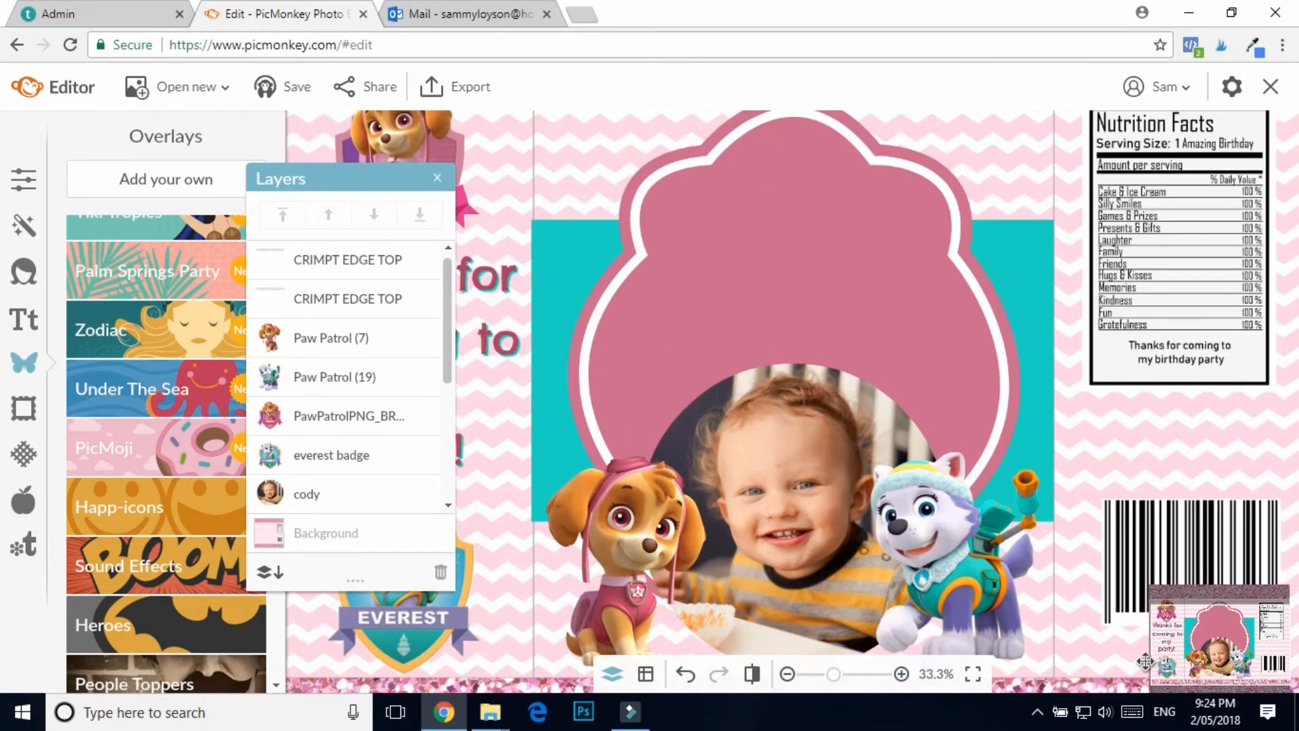
pyautogui.moveTo(1231, 653); pyautogui.dragTo(1235, 625)
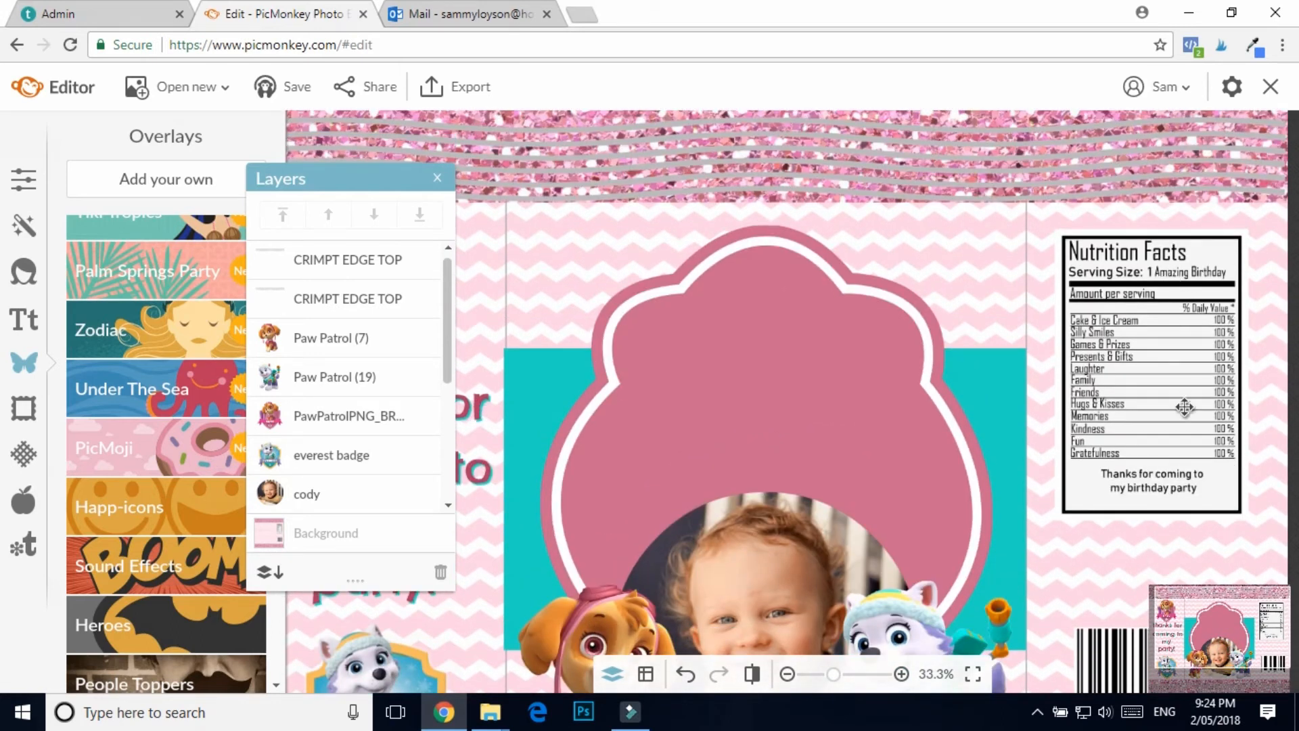
pyautogui.scroll(-6, 1195, 450)
pyautogui.scroll(5, 1180, 464)
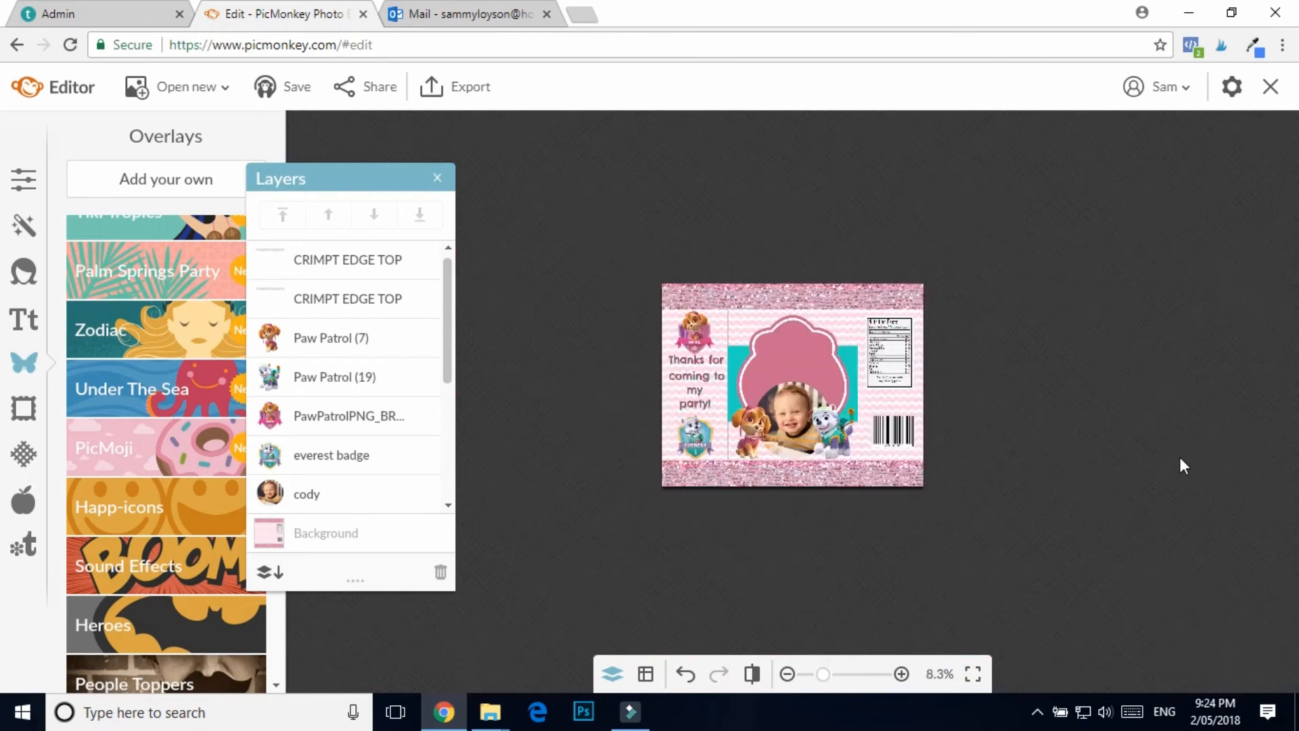
pyautogui.scroll(1, 1092, 533)
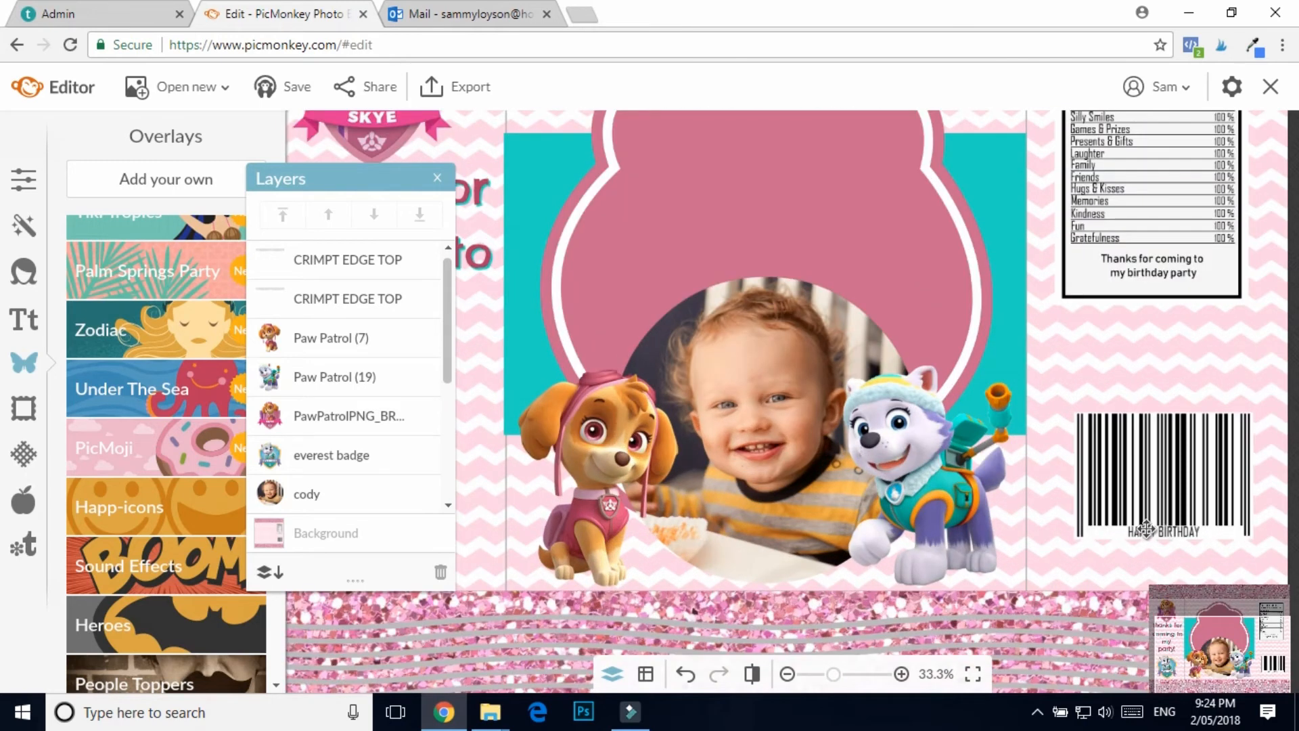
pyautogui.moveTo(1279, 662); pyautogui.dragTo(1292, 670)
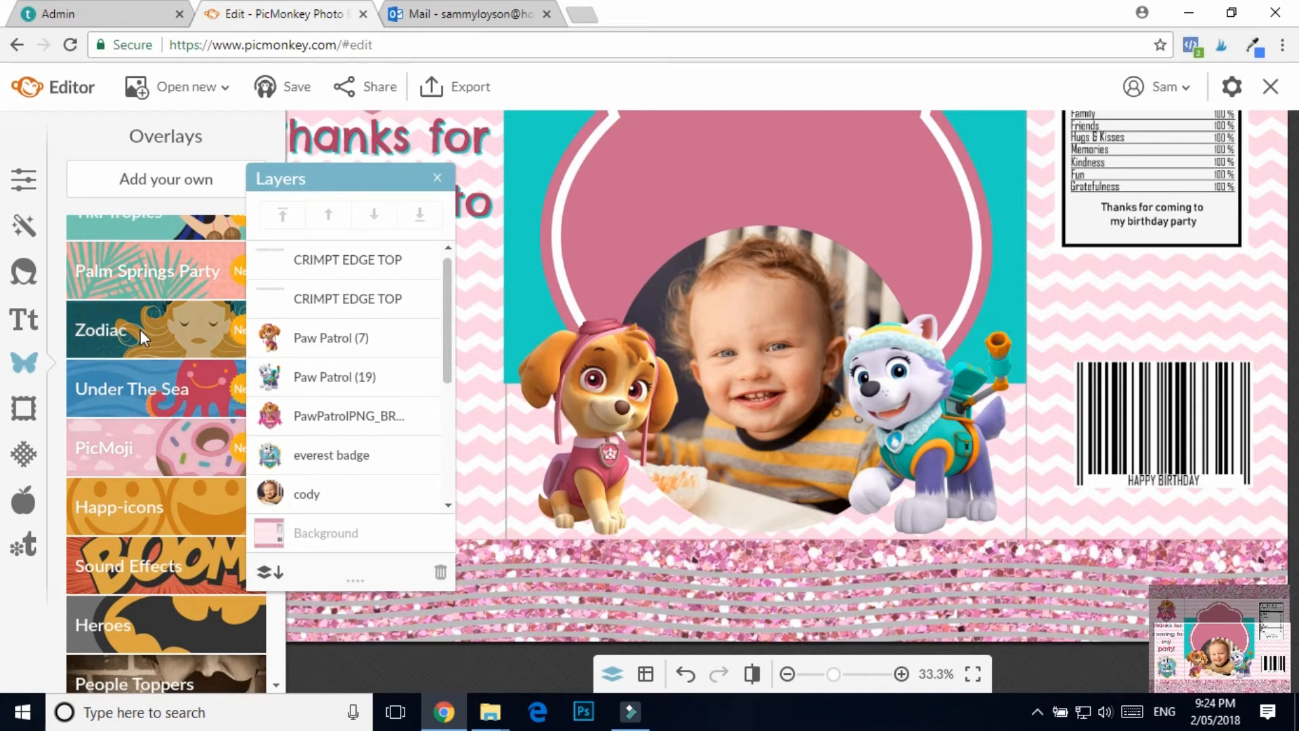
pyautogui.scroll(-5, 140, 331)
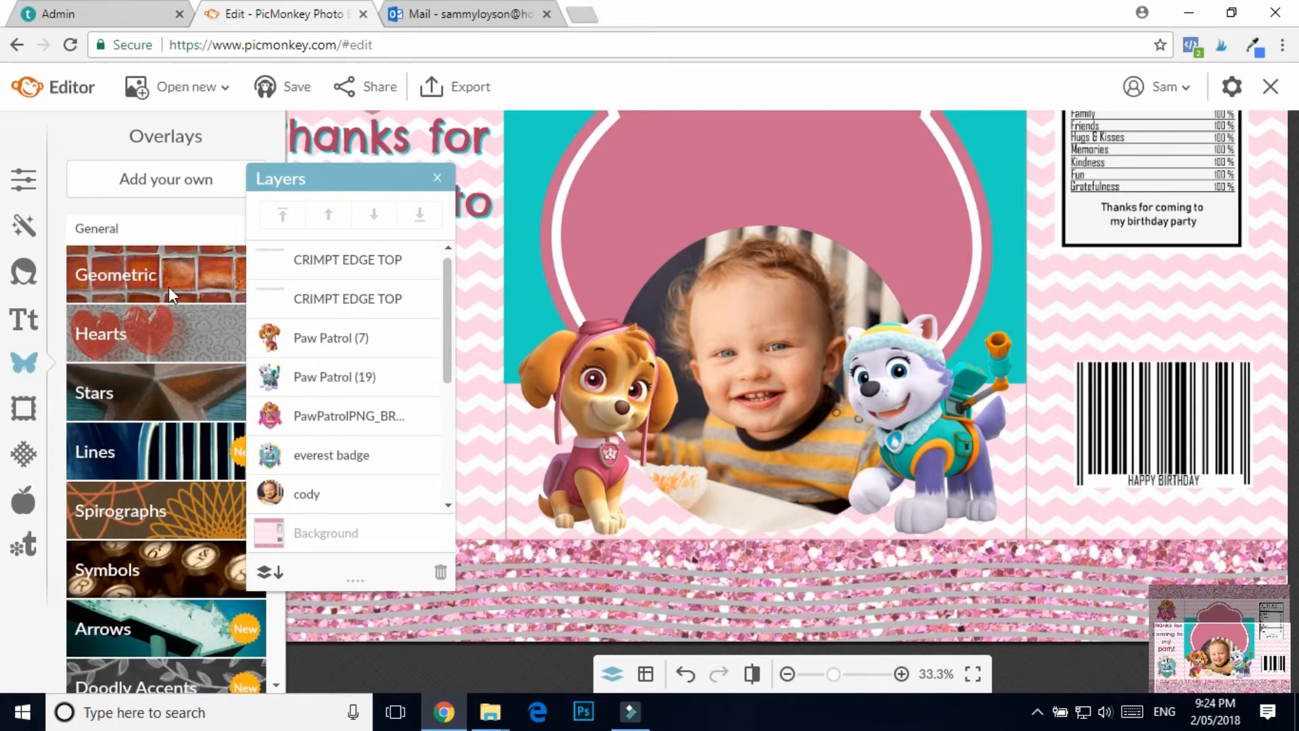
pyautogui.click(141, 275)
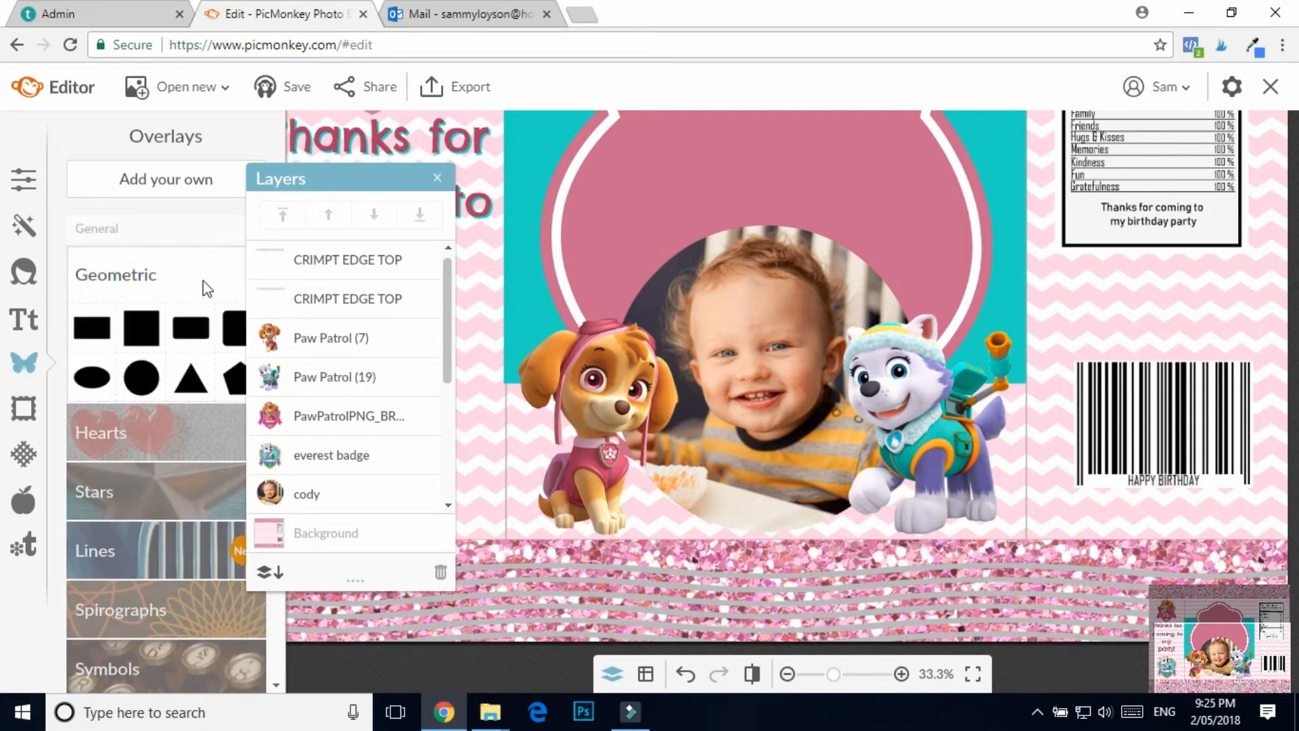
pyautogui.click(92, 340)
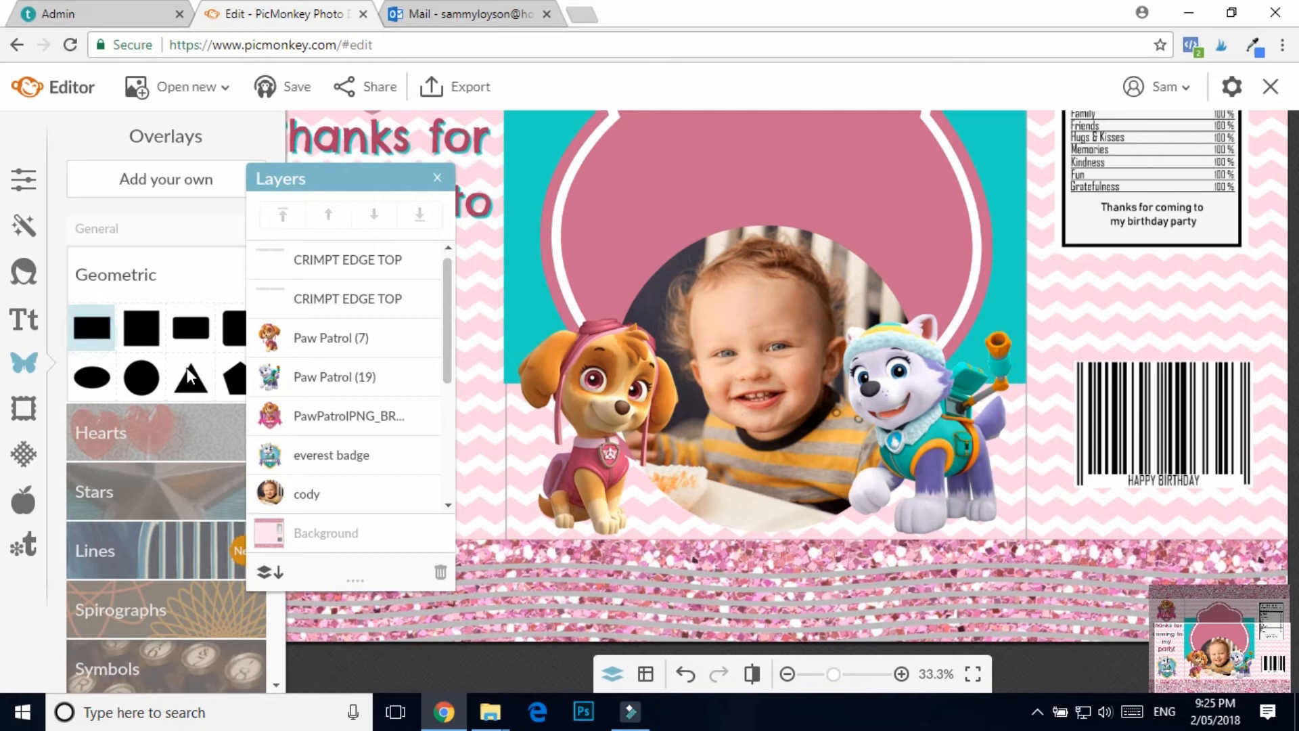
# Step: Shrink the rectangle to a short, thin bar and fill it with white sampled from the barcode's background
pyautogui.moveTo(812, 342); pyautogui.dragTo(811, 409)
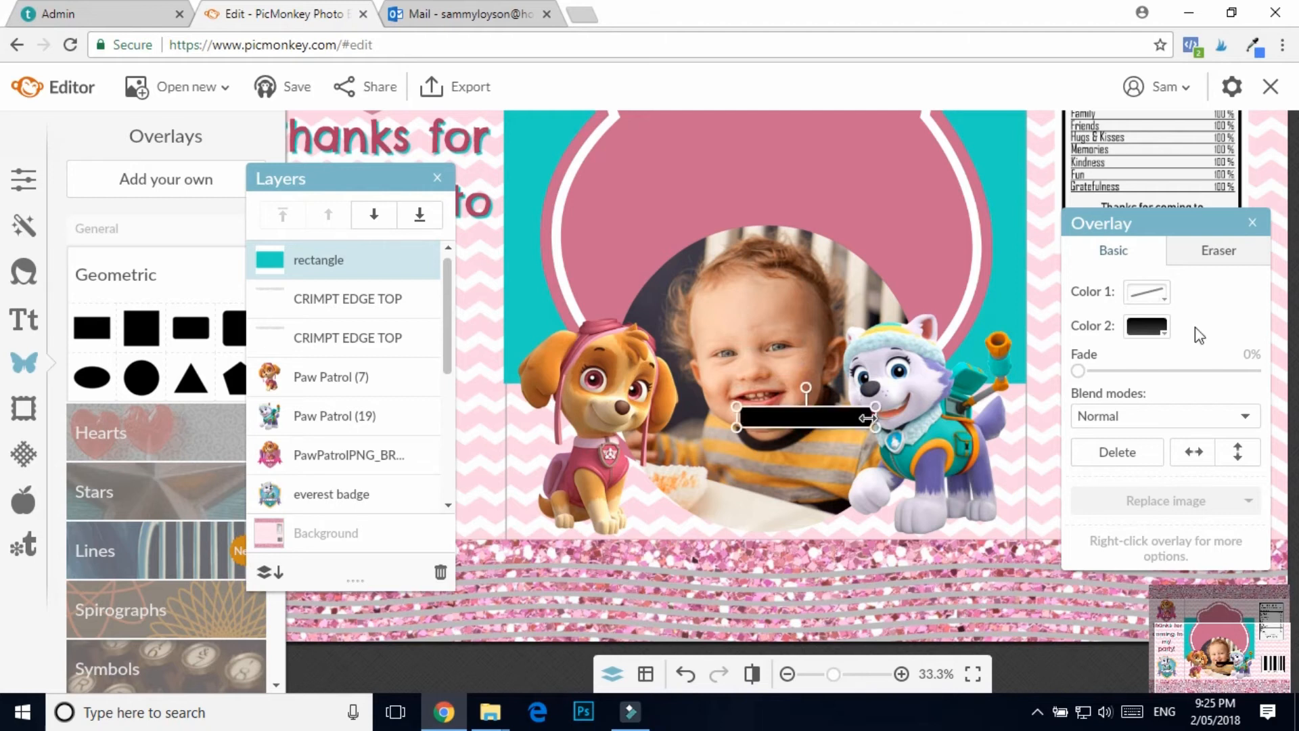
pyautogui.moveTo(1168, 224); pyautogui.dragTo(482, 190)
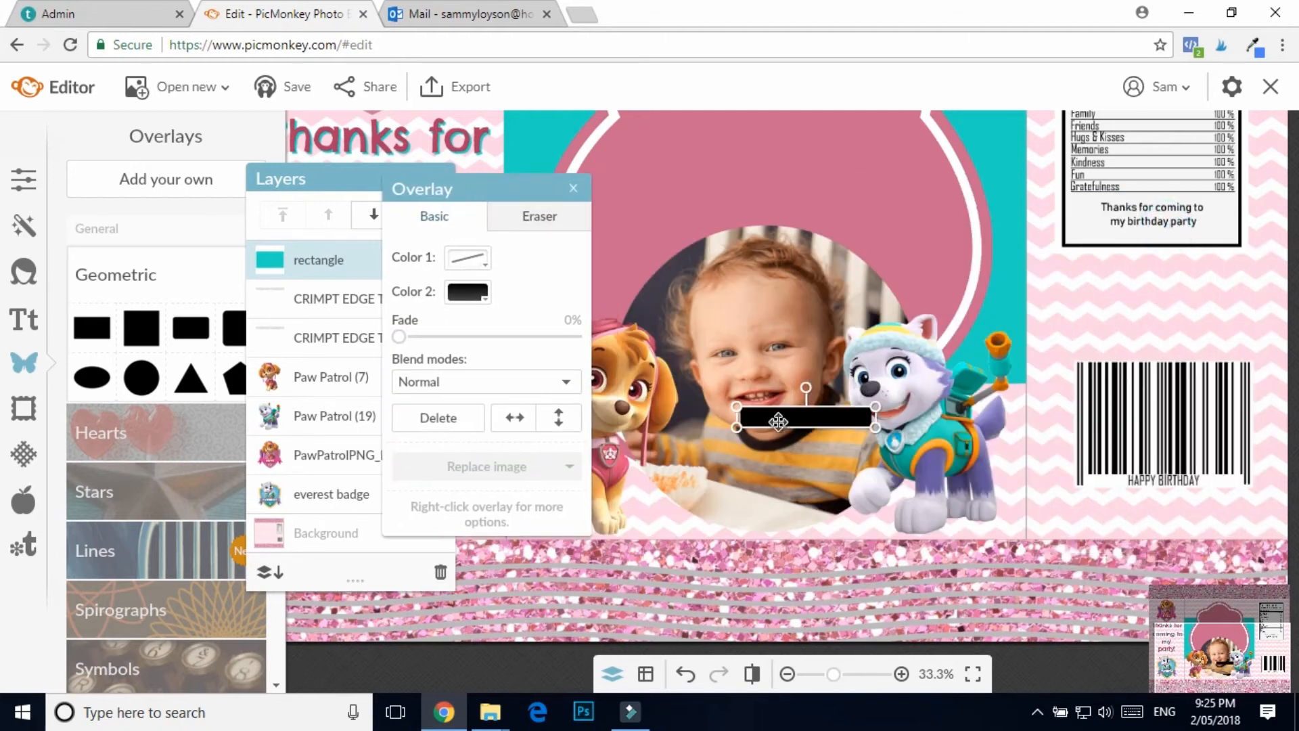
pyautogui.moveTo(742, 418); pyautogui.dragTo(772, 419)
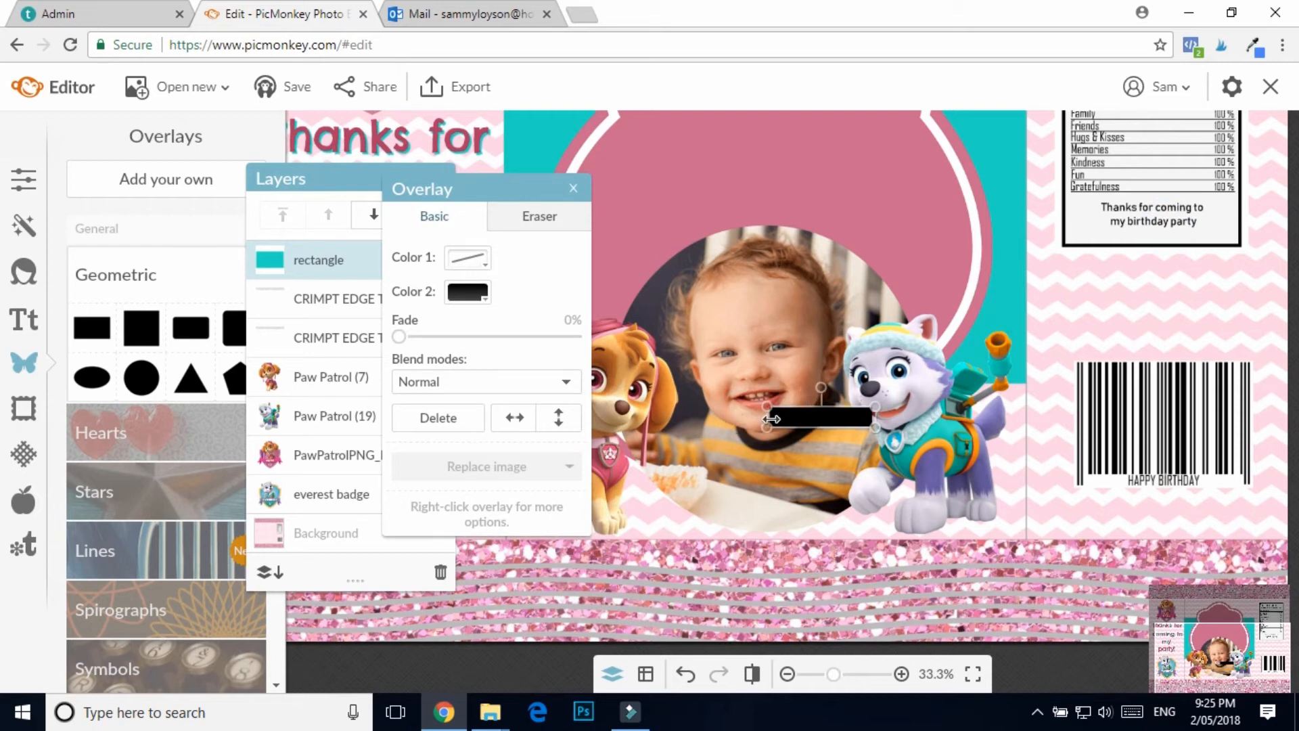
pyautogui.click(480, 295)
pyautogui.click(596, 326)
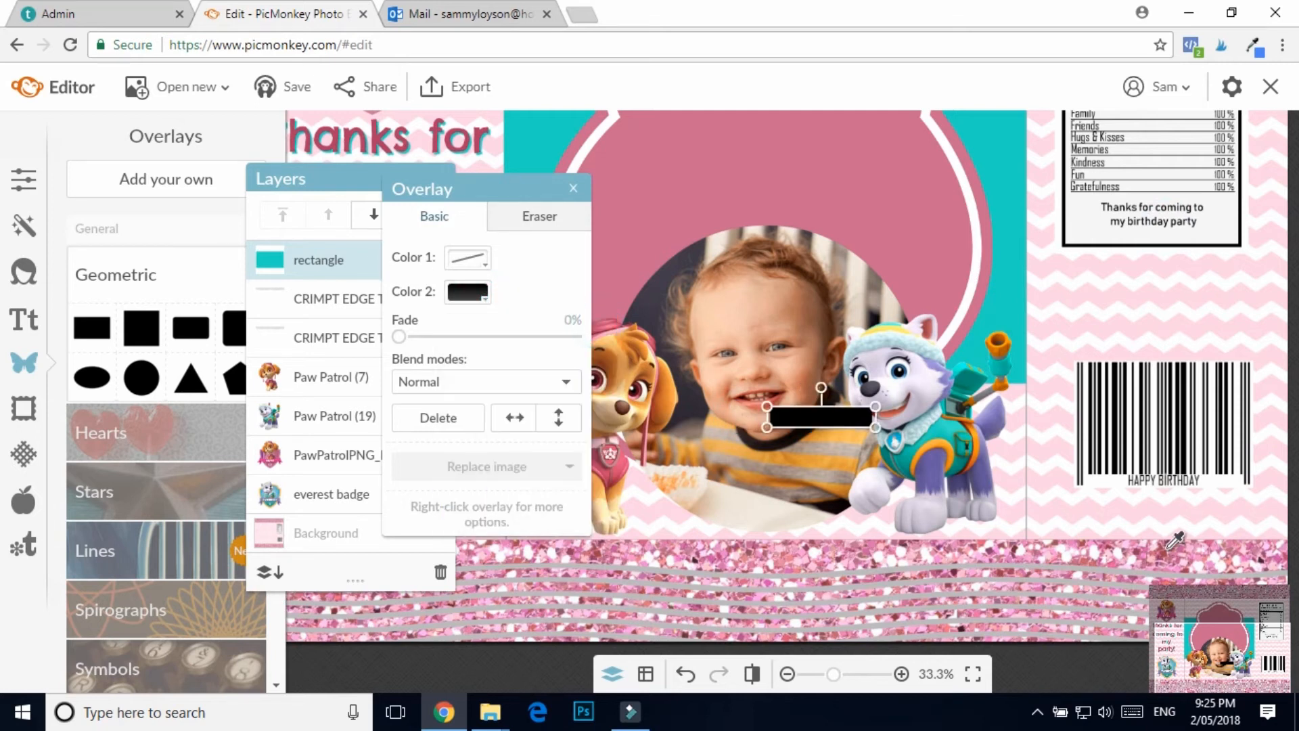
pyautogui.click(1103, 475)
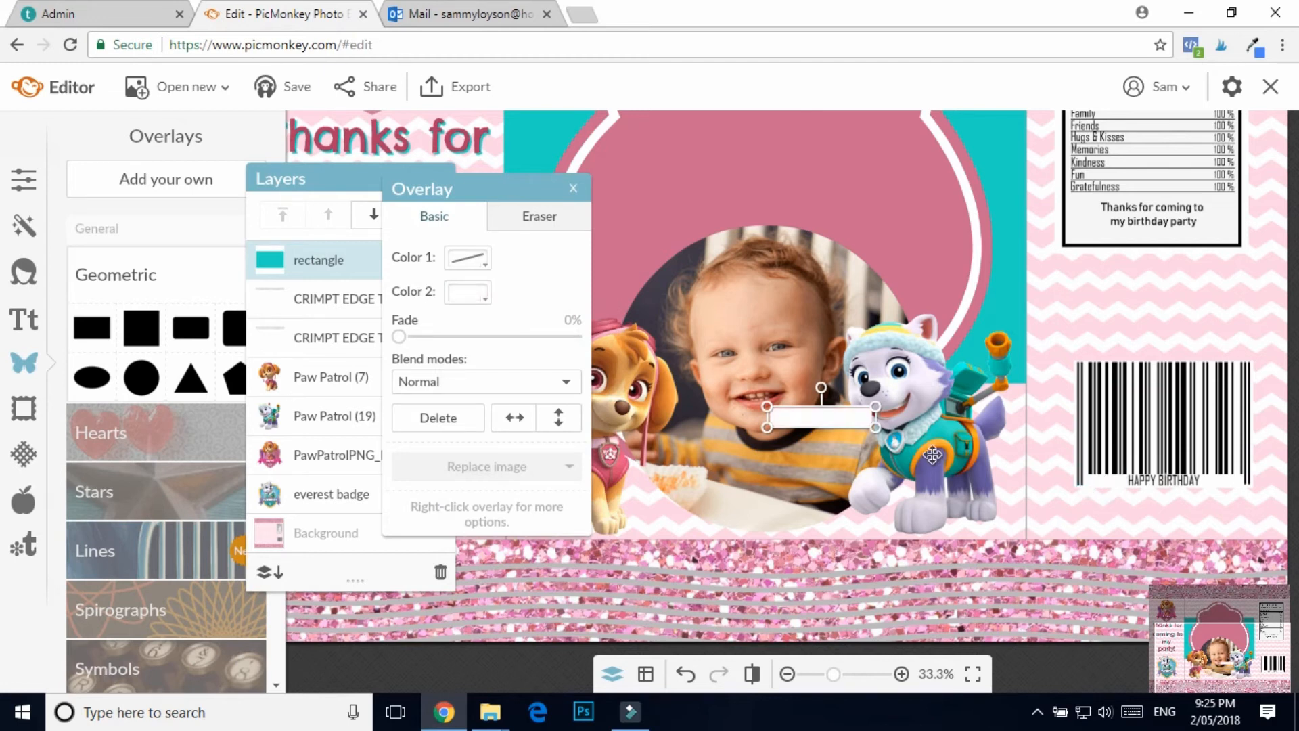
# Step: Place the white bar over the HAPPY BIRTHDAY caption under the barcode and trim its height to hide the wording
pyautogui.click(833, 414)
pyautogui.moveTo(833, 414); pyautogui.dragTo(1173, 482)
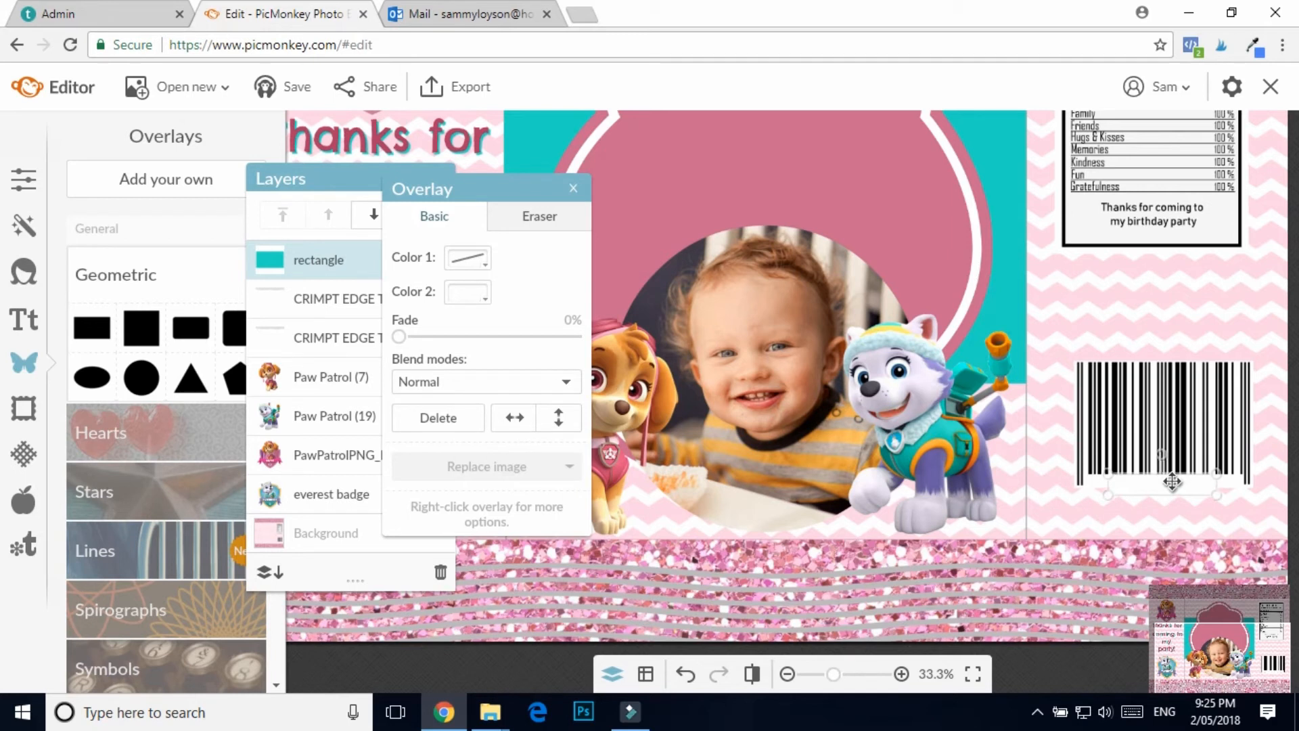
pyautogui.click(1174, 494)
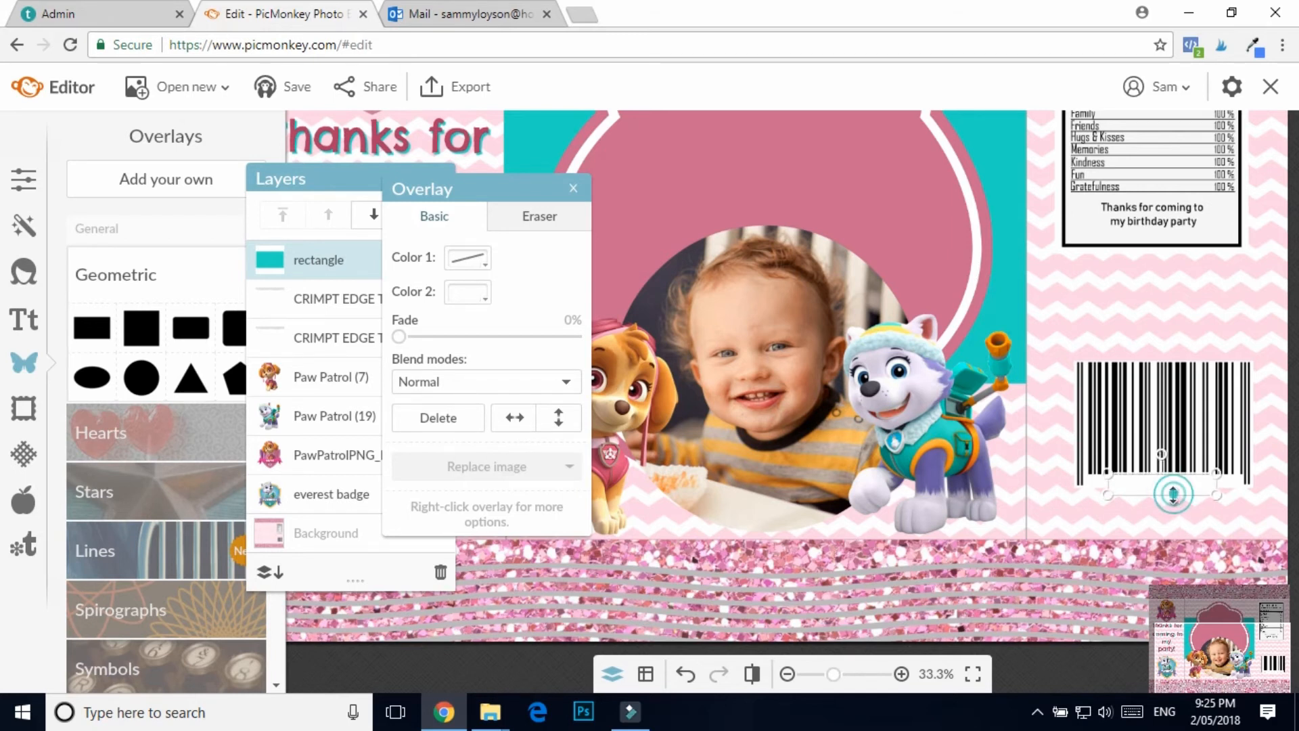
pyautogui.moveTo(1174, 494); pyautogui.dragTo(1174, 490)
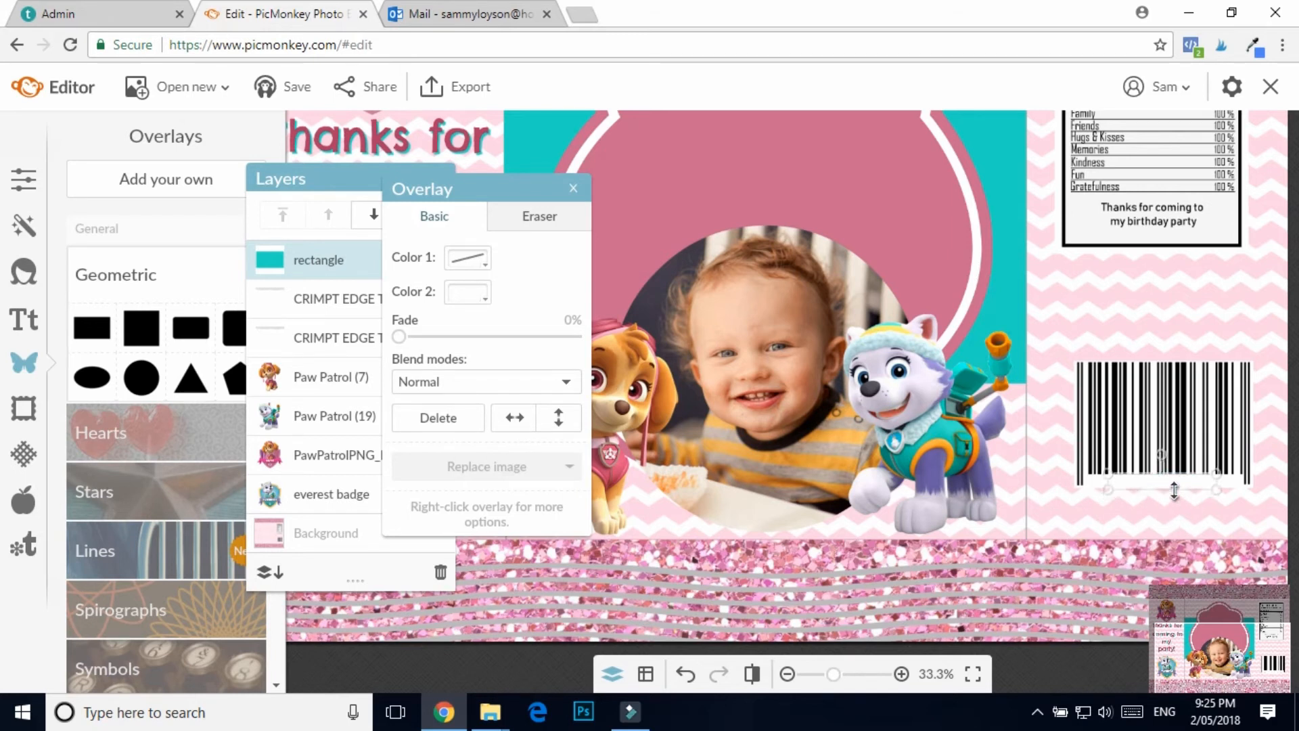
pyautogui.click(1166, 512)
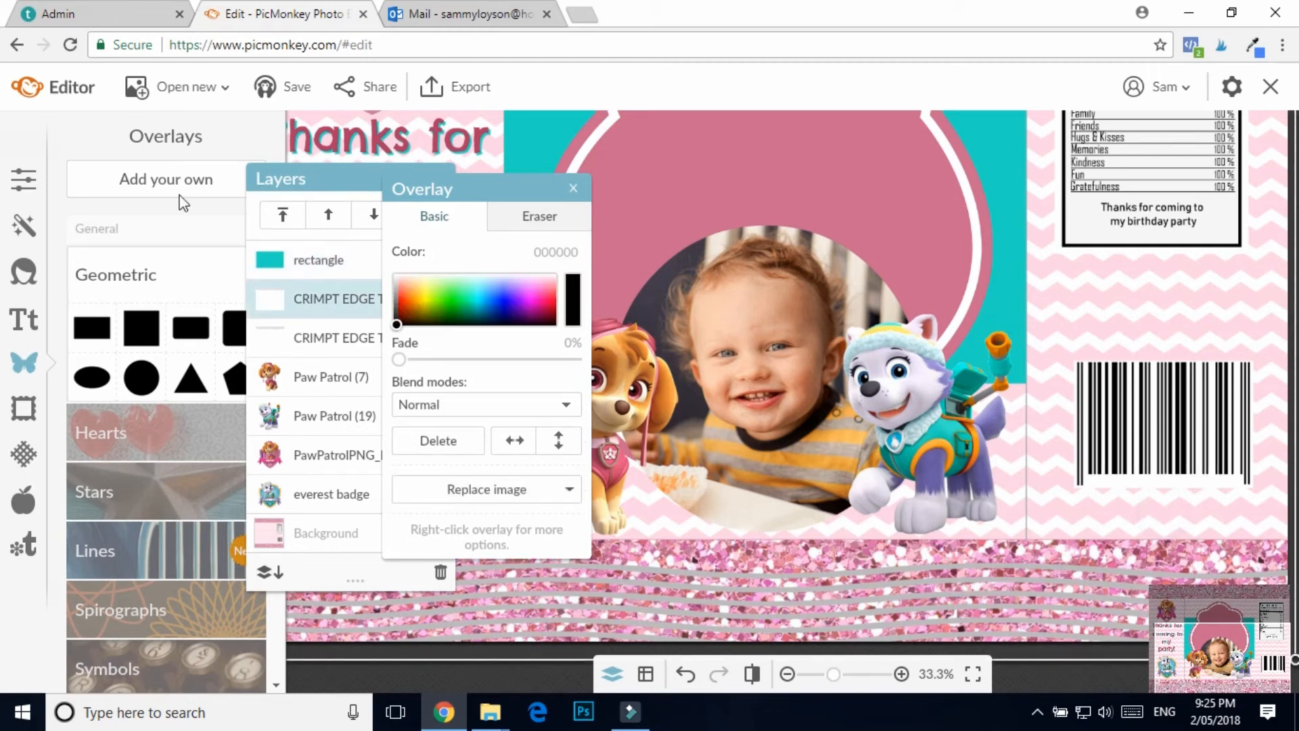
# Step: Add a new text box in the Rancho font
pyautogui.click(35, 327)
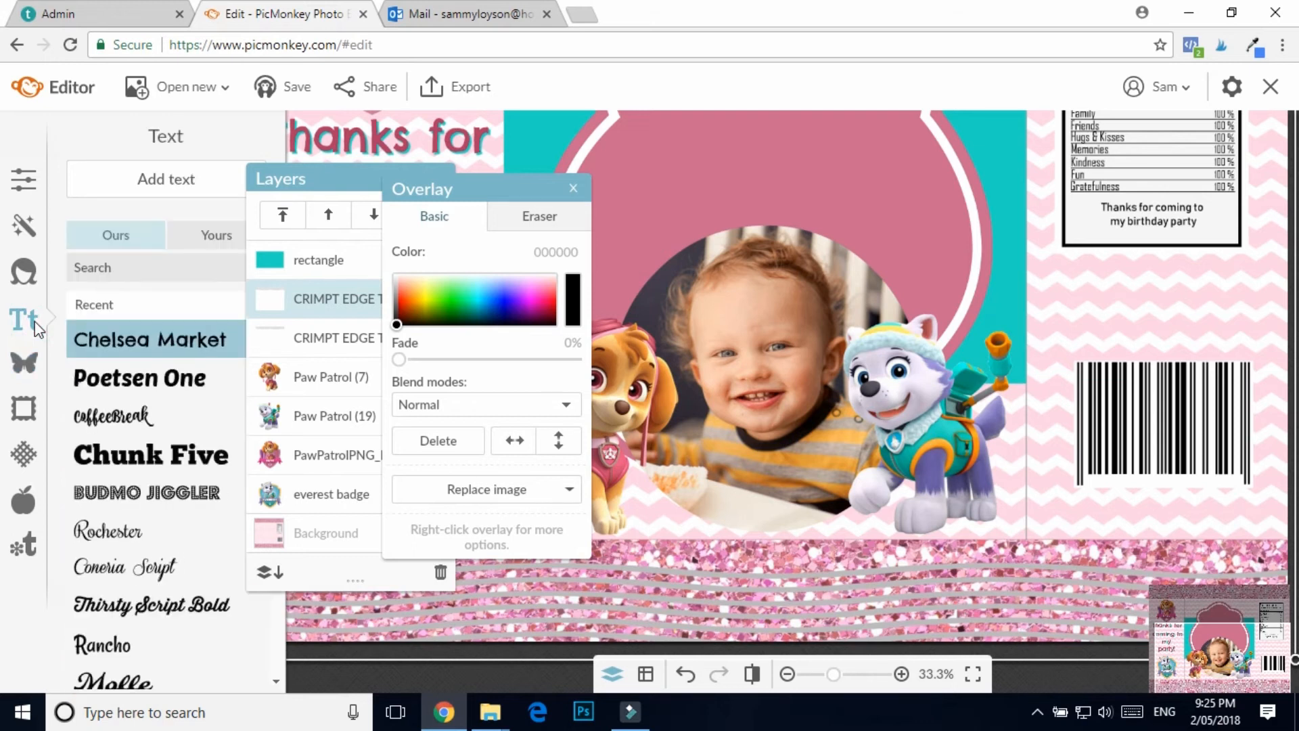
pyautogui.scroll(-3, 122, 510)
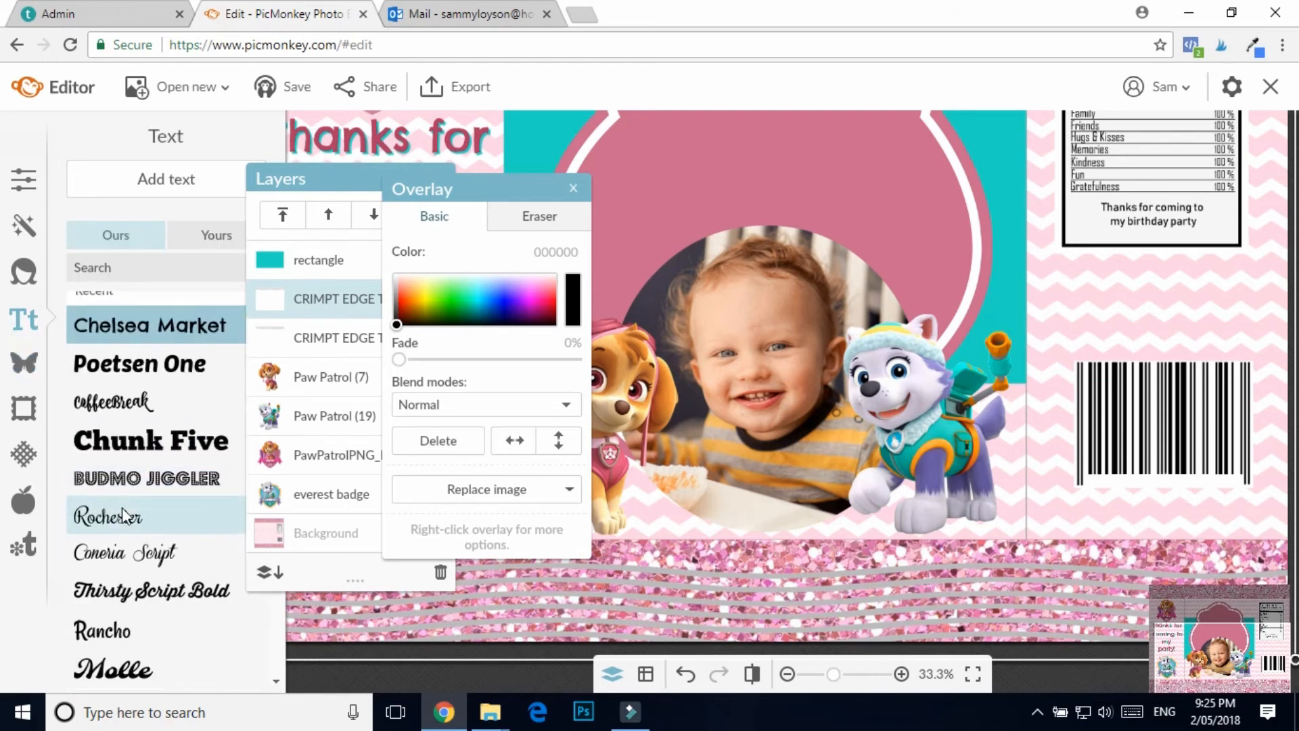
pyautogui.click(112, 543)
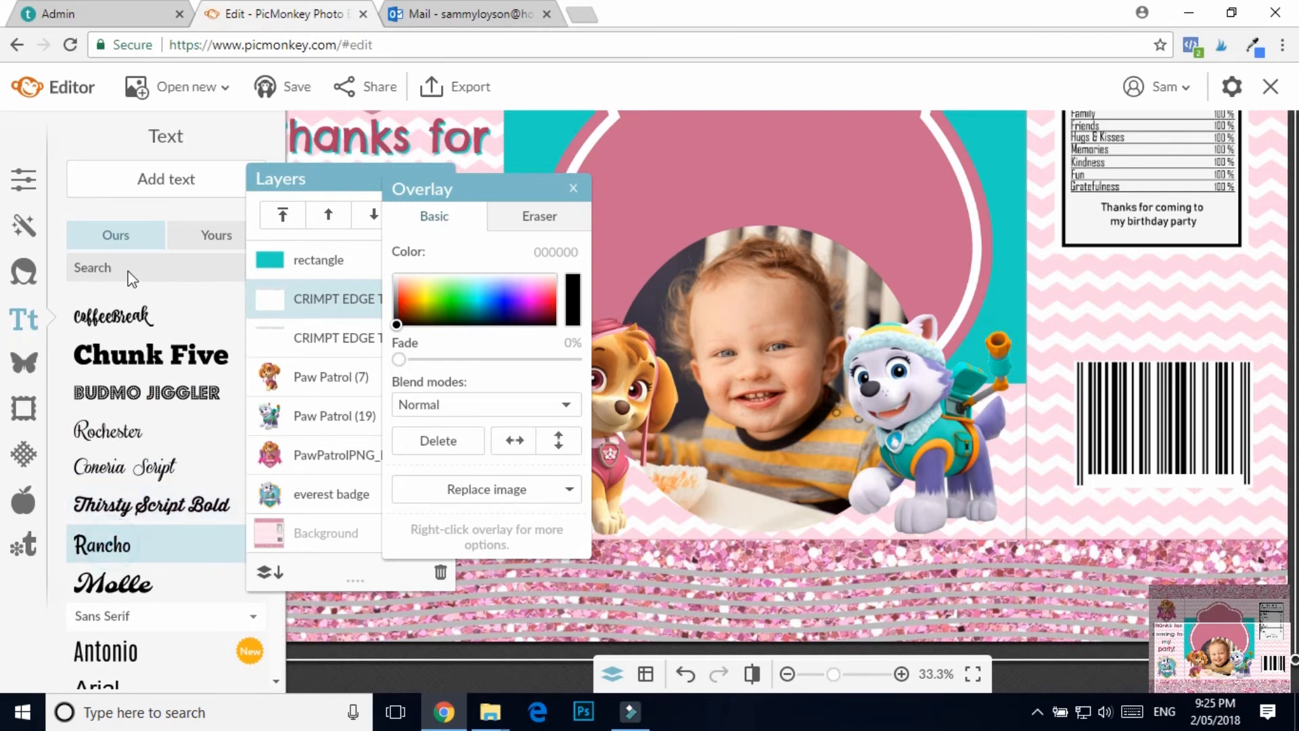
pyautogui.click(164, 180)
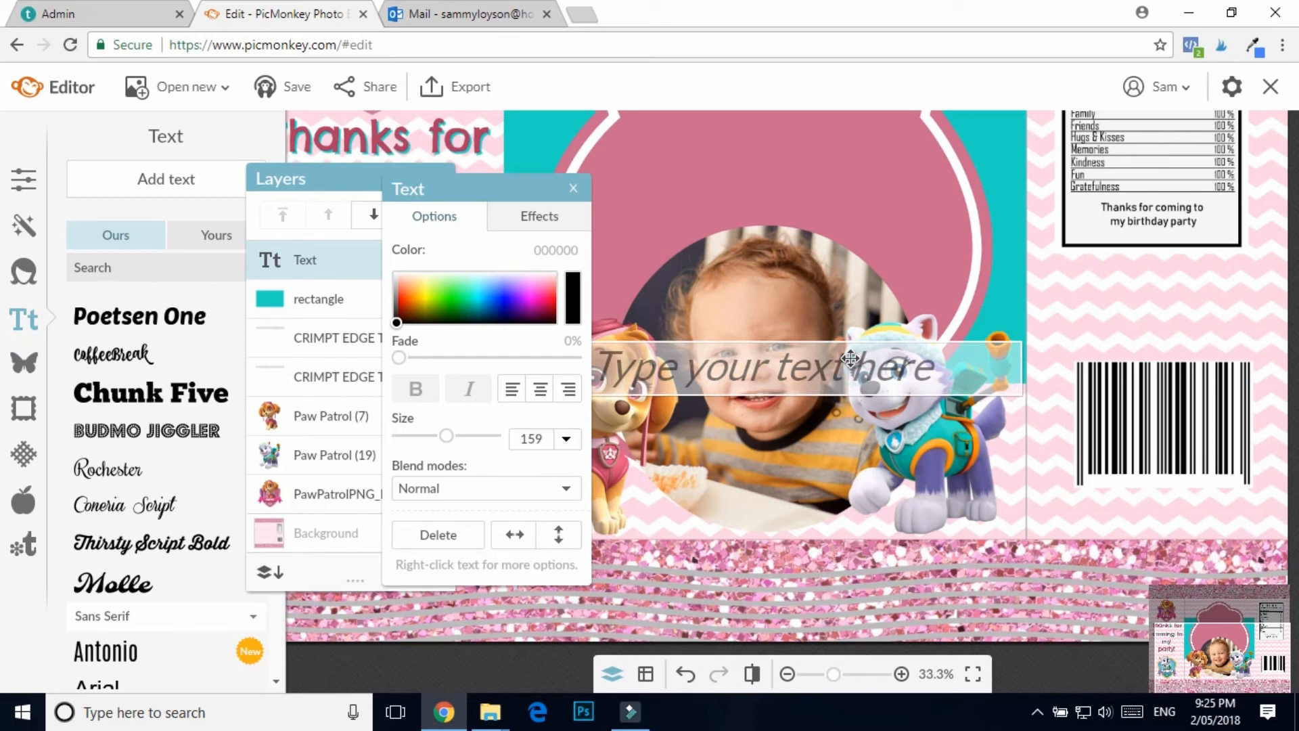
# Step: Enter "Congrates" as the caption in the new text box and narrow the box to fit the word
pyautogui.write('CONGRA')
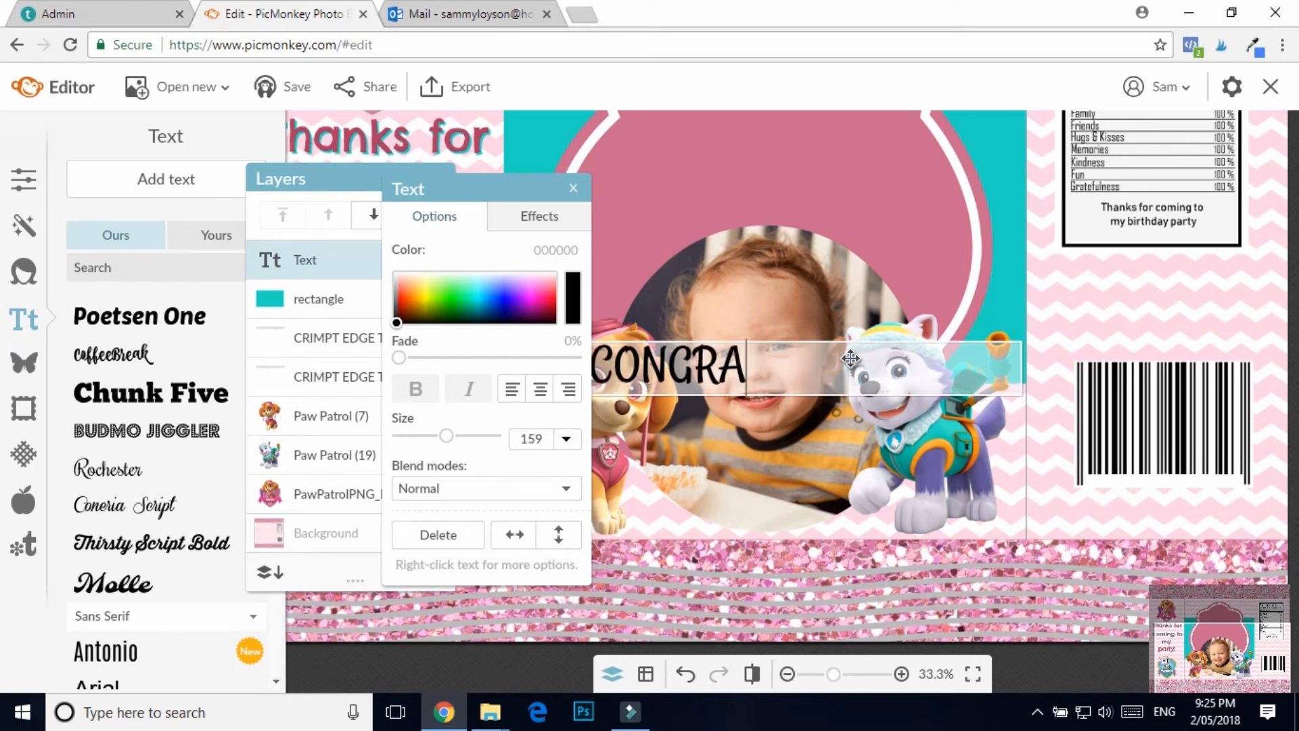
pyautogui.press('BackSpace')
pyautogui.press('BackSpace')
pyautogui.press('BackSpace')
pyautogui.press('BackSpace')
pyautogui.press('BackSpace')
pyautogui.write('ong')
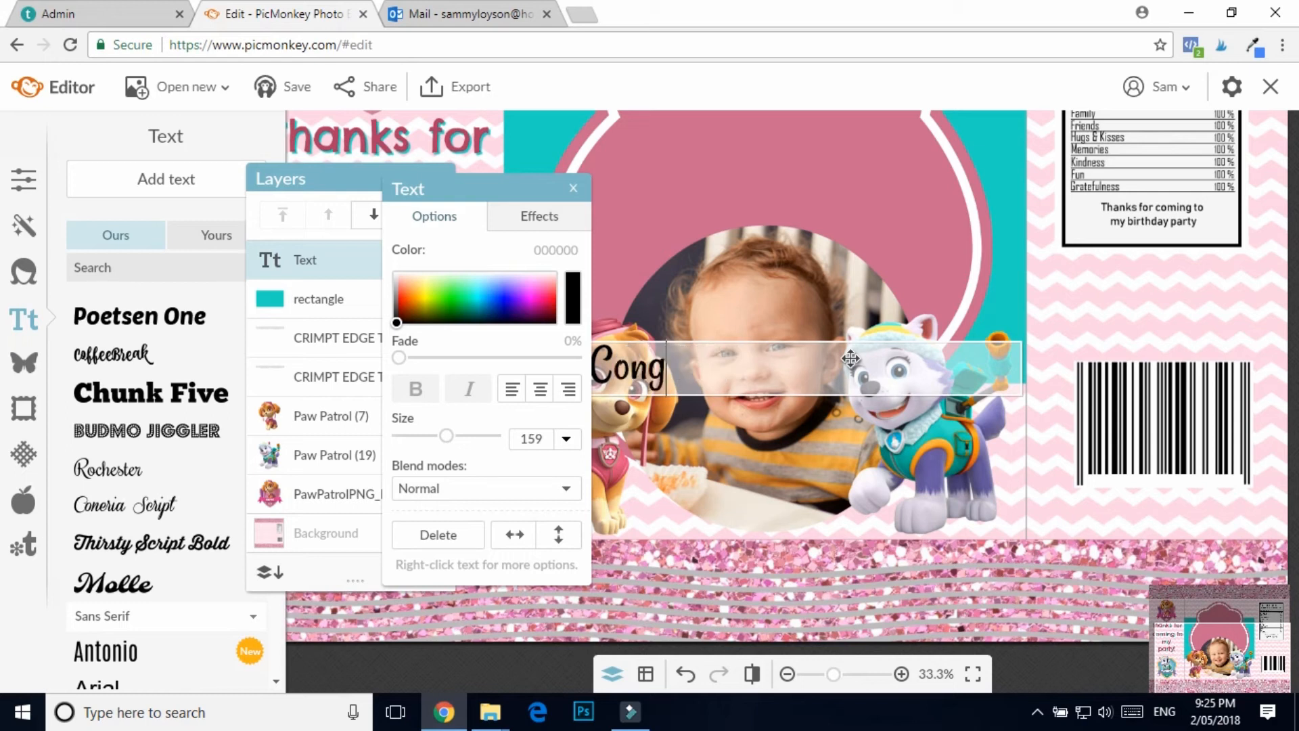
pyautogui.write('rates')
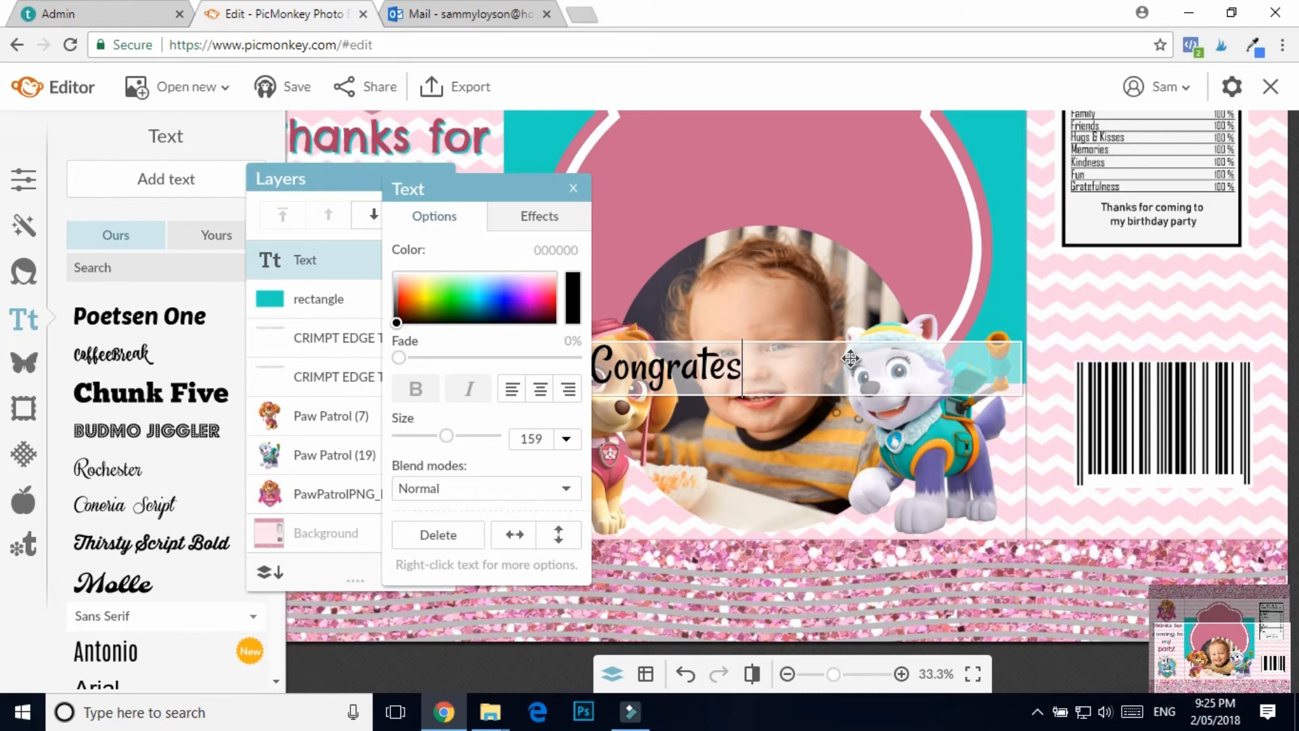
pyautogui.click(798, 458)
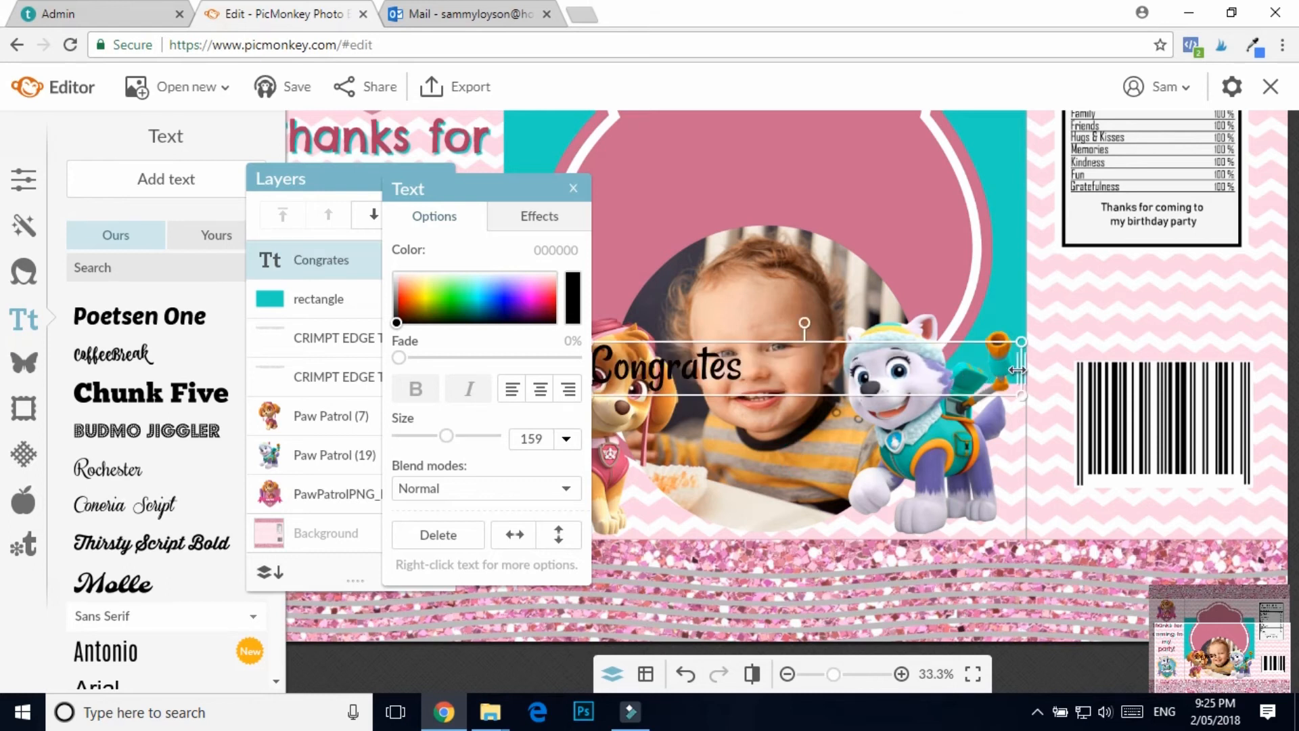
pyautogui.moveTo(902, 381); pyautogui.dragTo(759, 394)
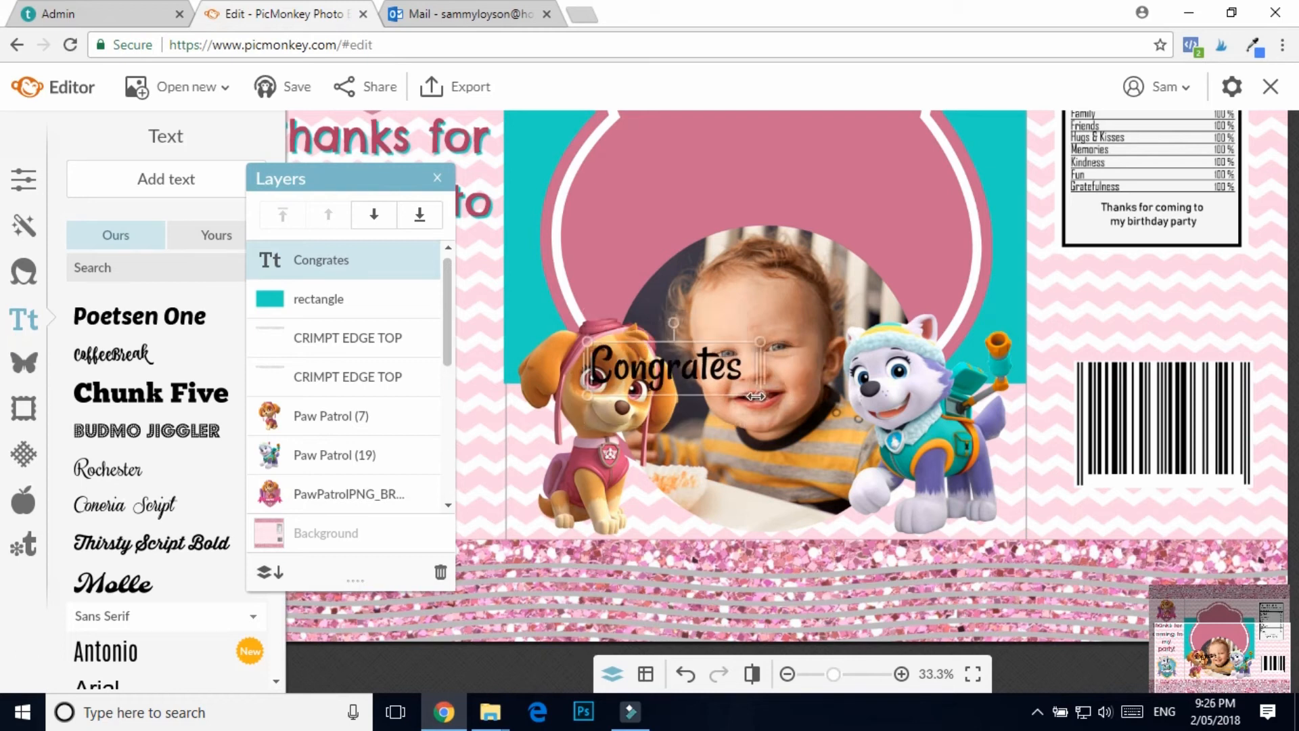
# Step: Shrink the Congrates caption to size 51 and place it on the white bar under the barcode
pyautogui.moveTo(689, 361); pyautogui.dragTo(1041, 529)
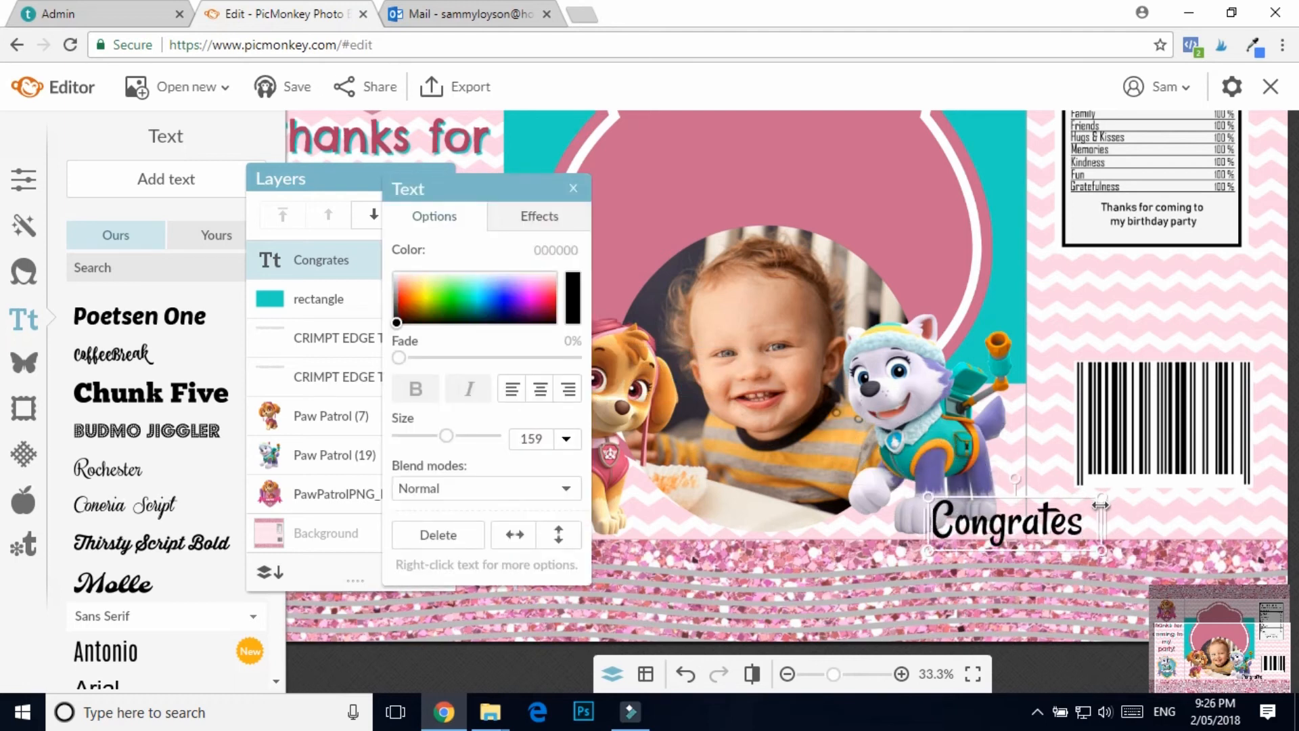
pyautogui.moveTo(1101, 496); pyautogui.dragTo(1178, 479)
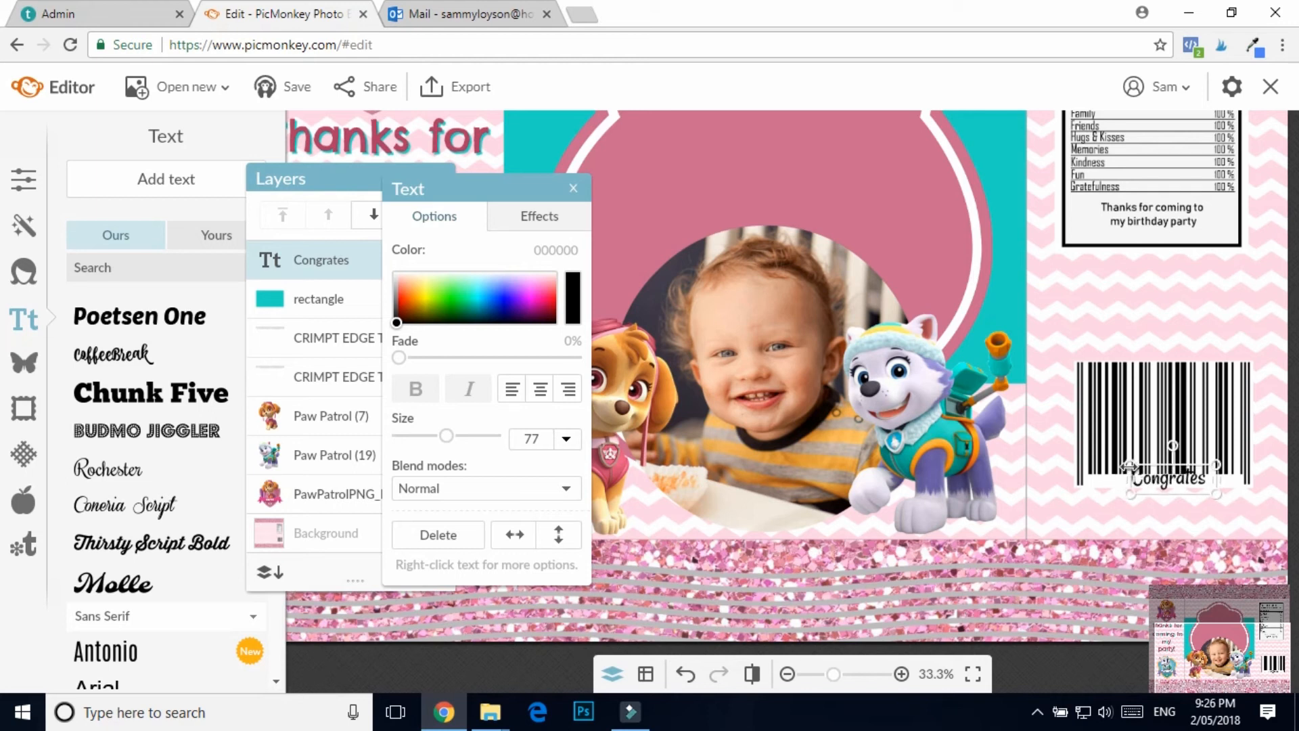
pyautogui.moveTo(1127, 461); pyautogui.dragTo(1162, 481)
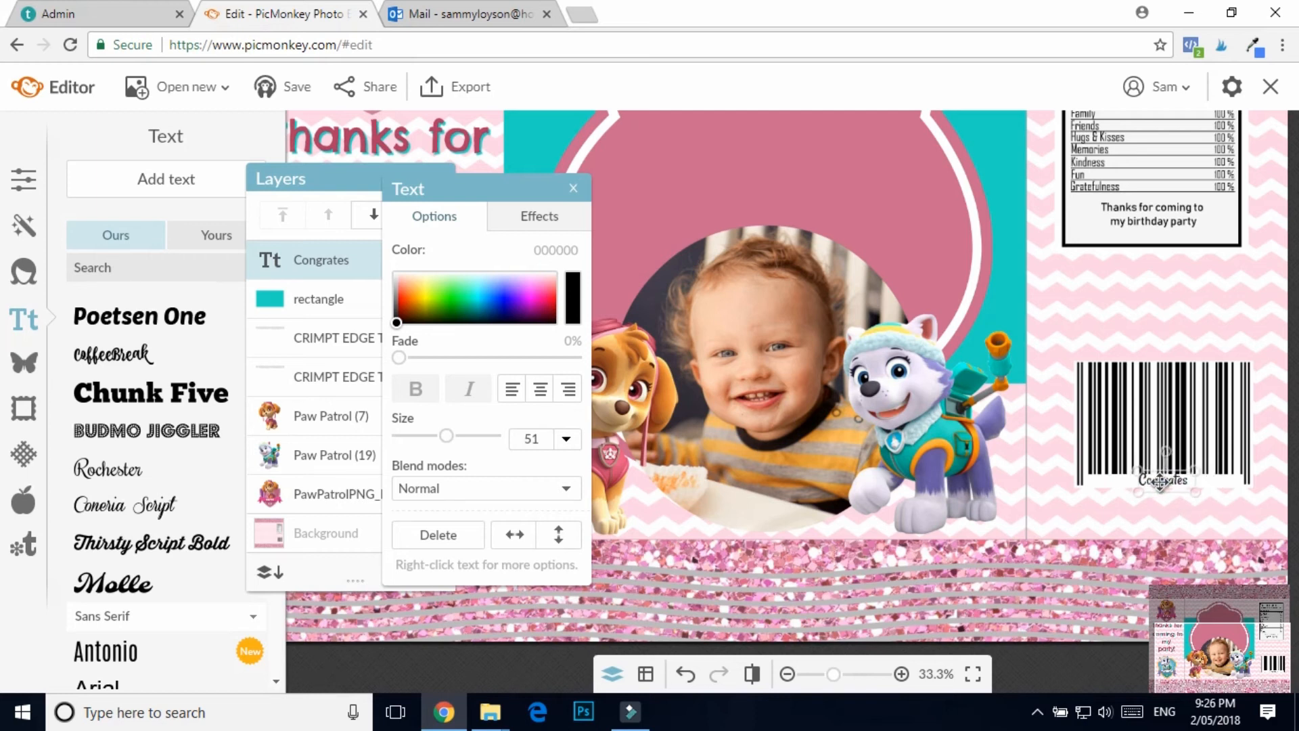
pyautogui.click(1117, 294)
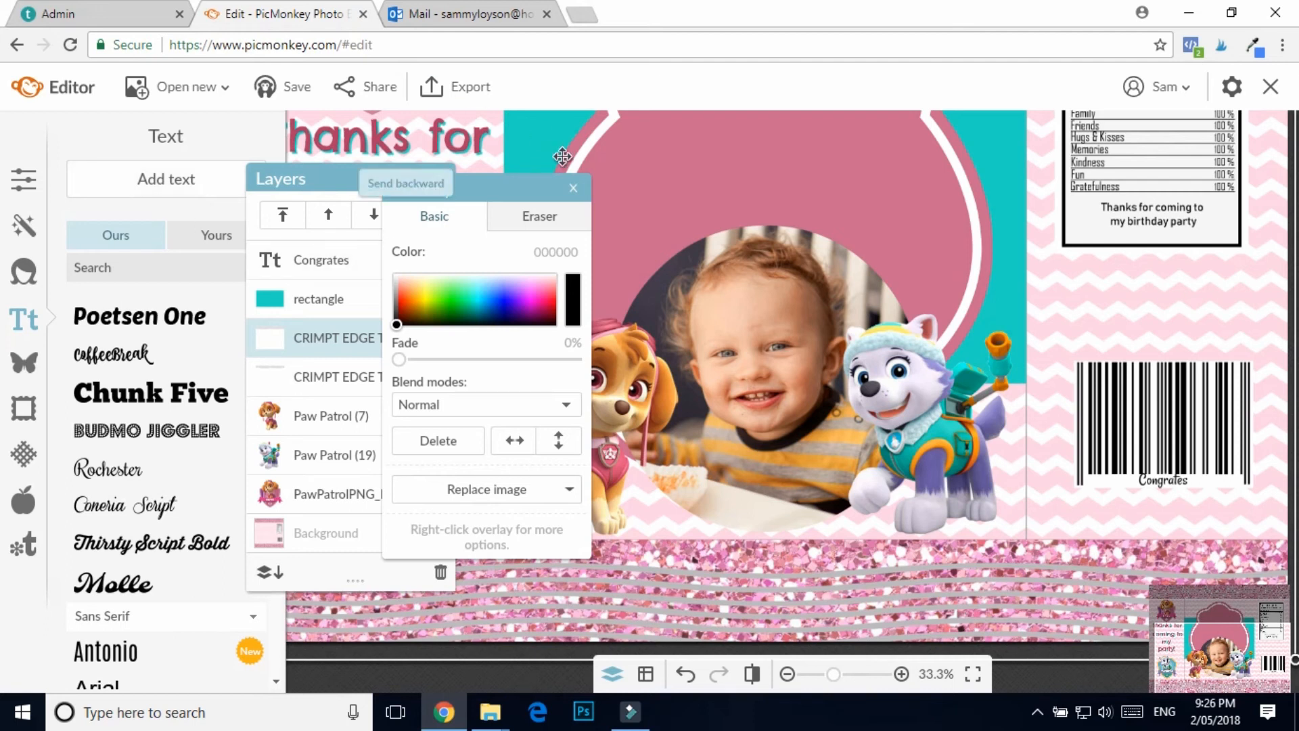
pyautogui.moveTo(489, 196); pyautogui.dragTo(849, 177)
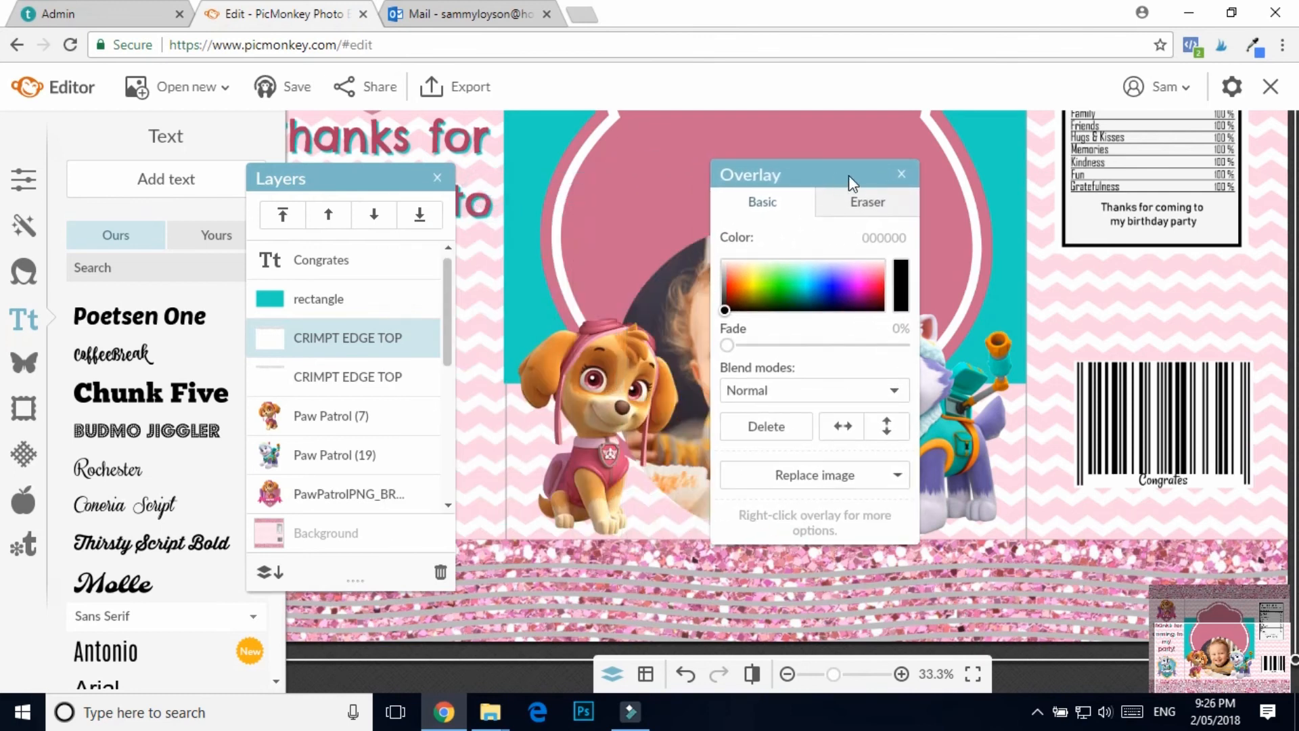
pyautogui.click(902, 175)
# Step: Add the image CHIP BAG IDEA FOR SILHOUETTE MOCKUP from the computer as an overlay
pyautogui.click(822, 675)
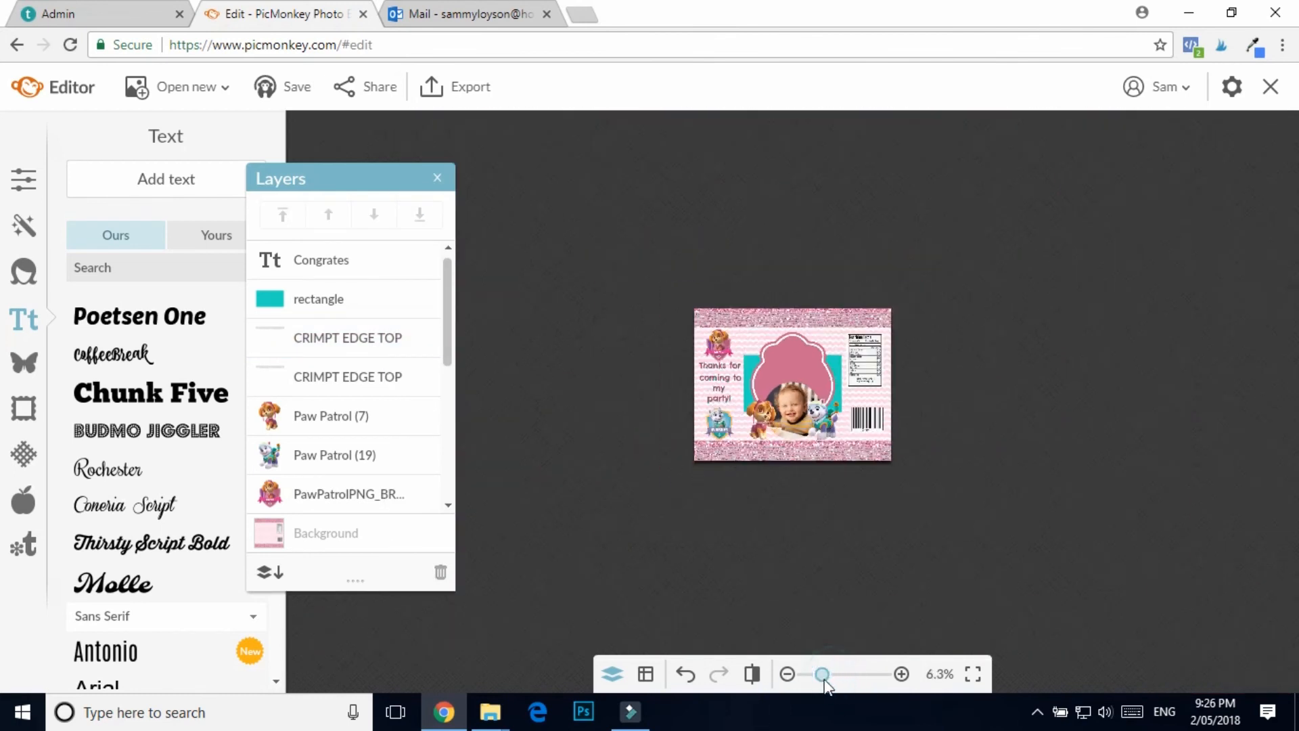
pyautogui.moveTo(823, 675); pyautogui.dragTo(829, 676)
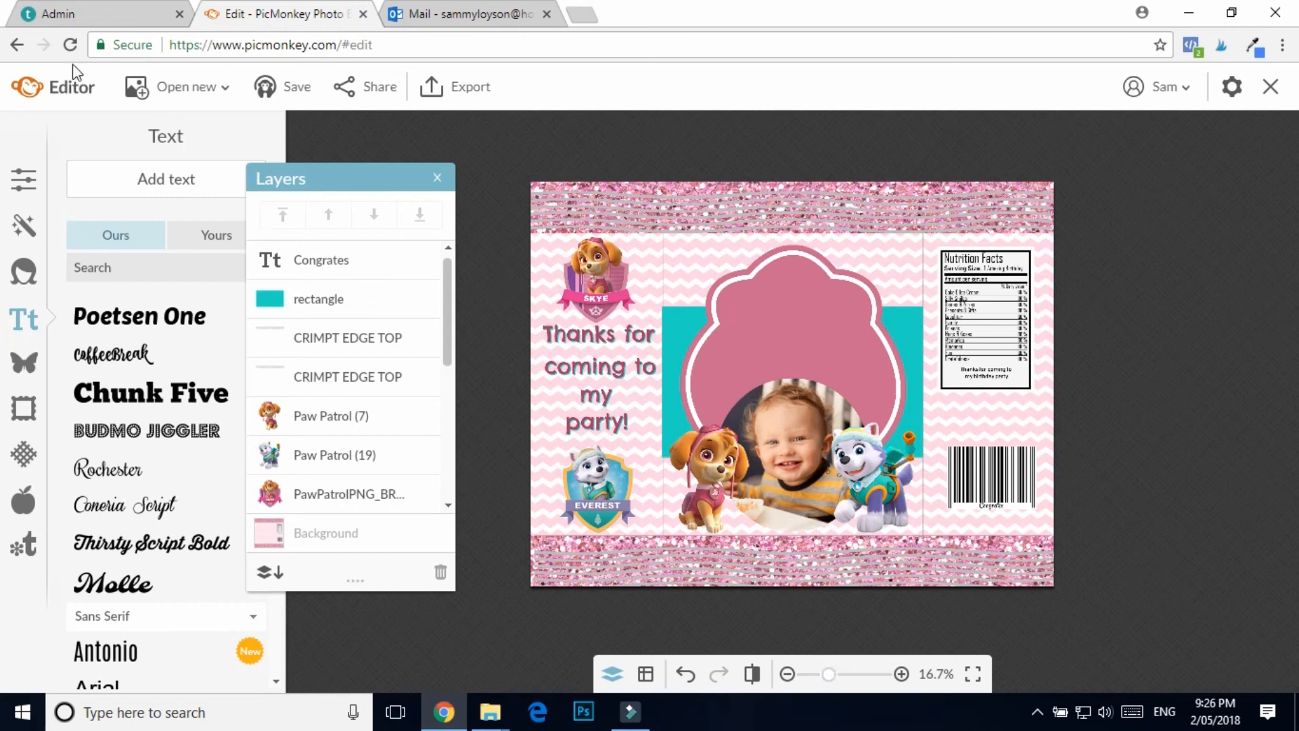
pyautogui.click(20, 362)
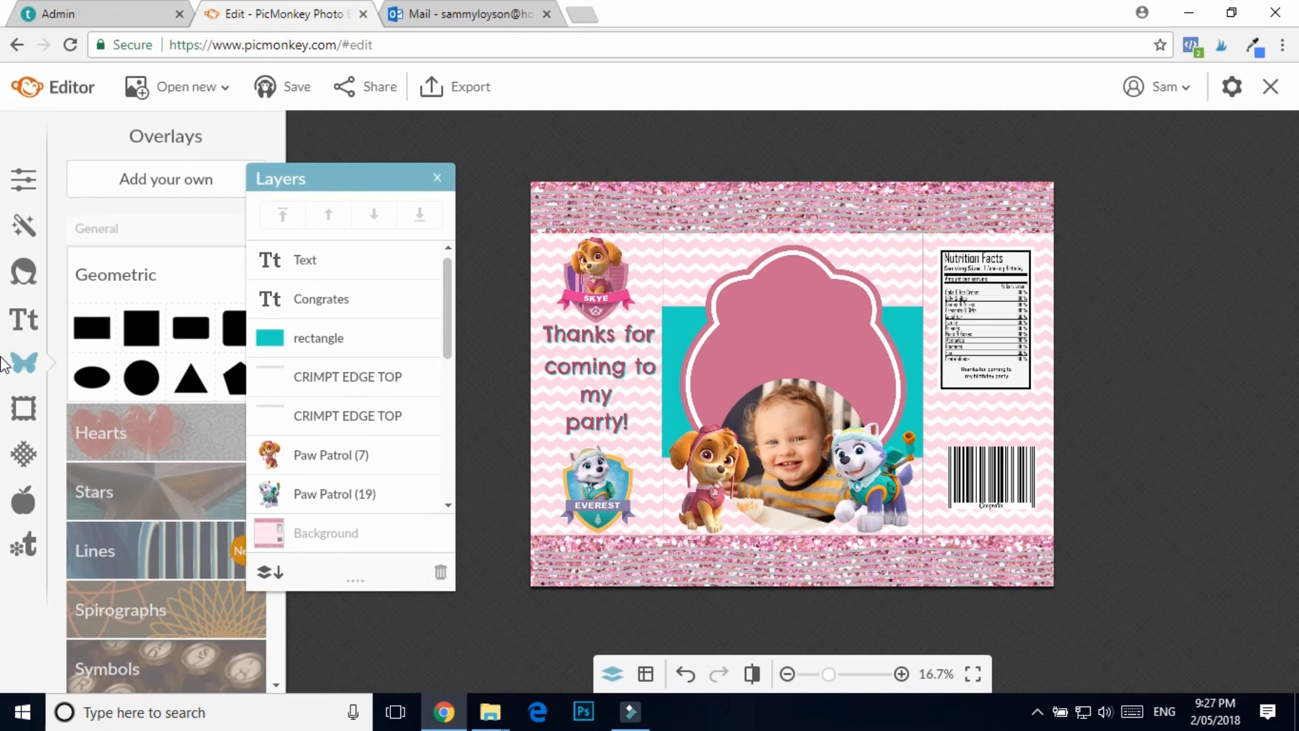
pyautogui.click(177, 182)
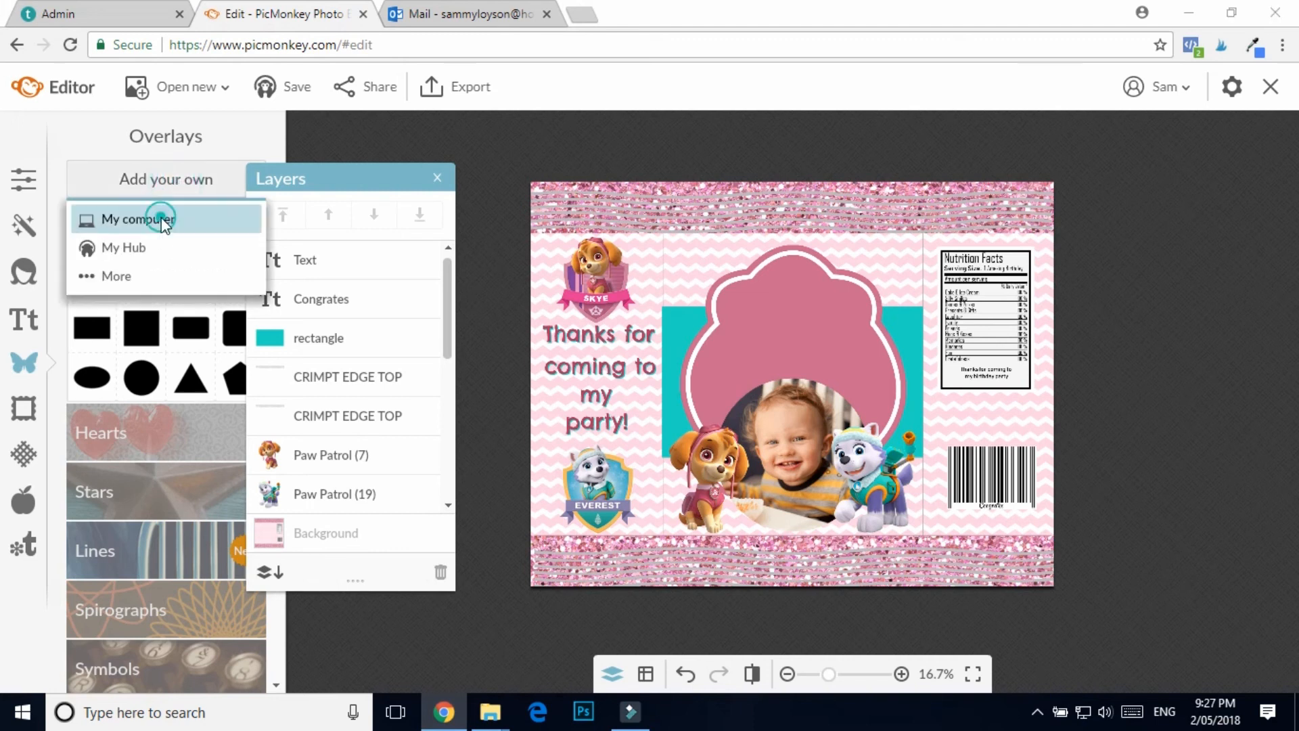
pyautogui.click(162, 219)
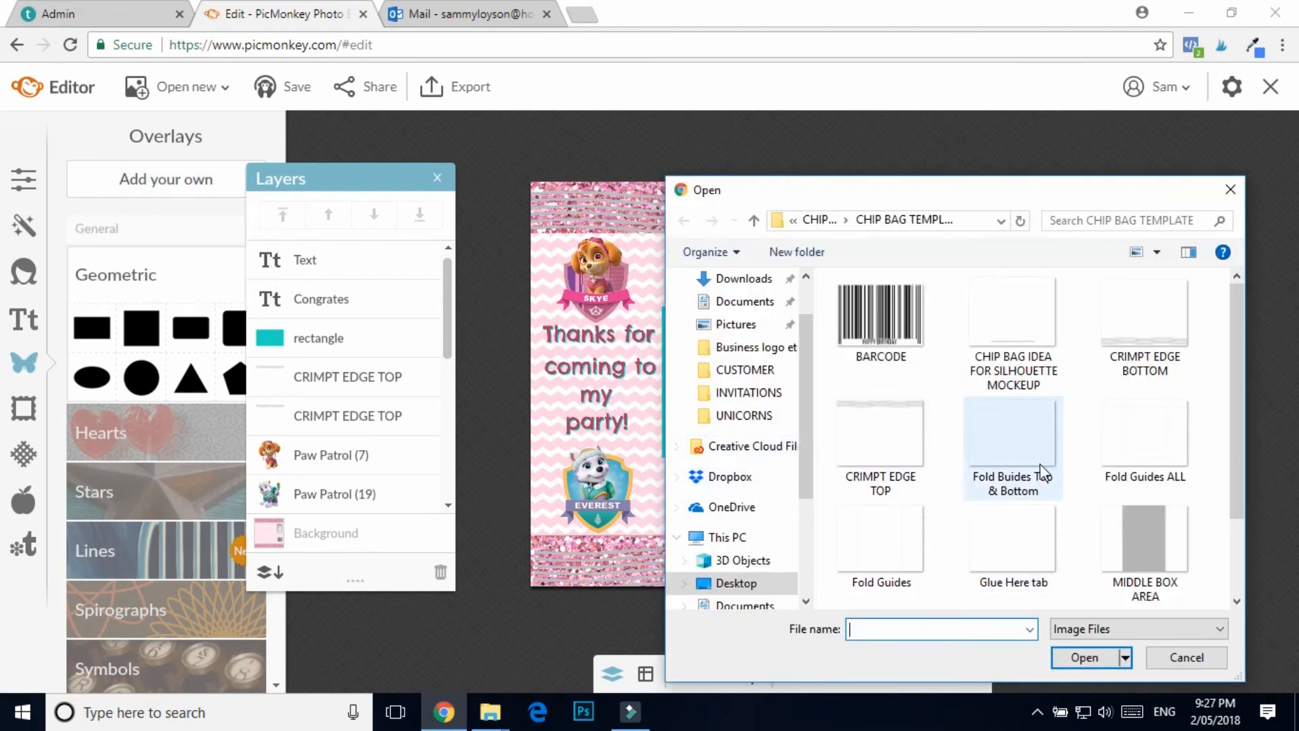
pyautogui.doubleClick(1018, 371)
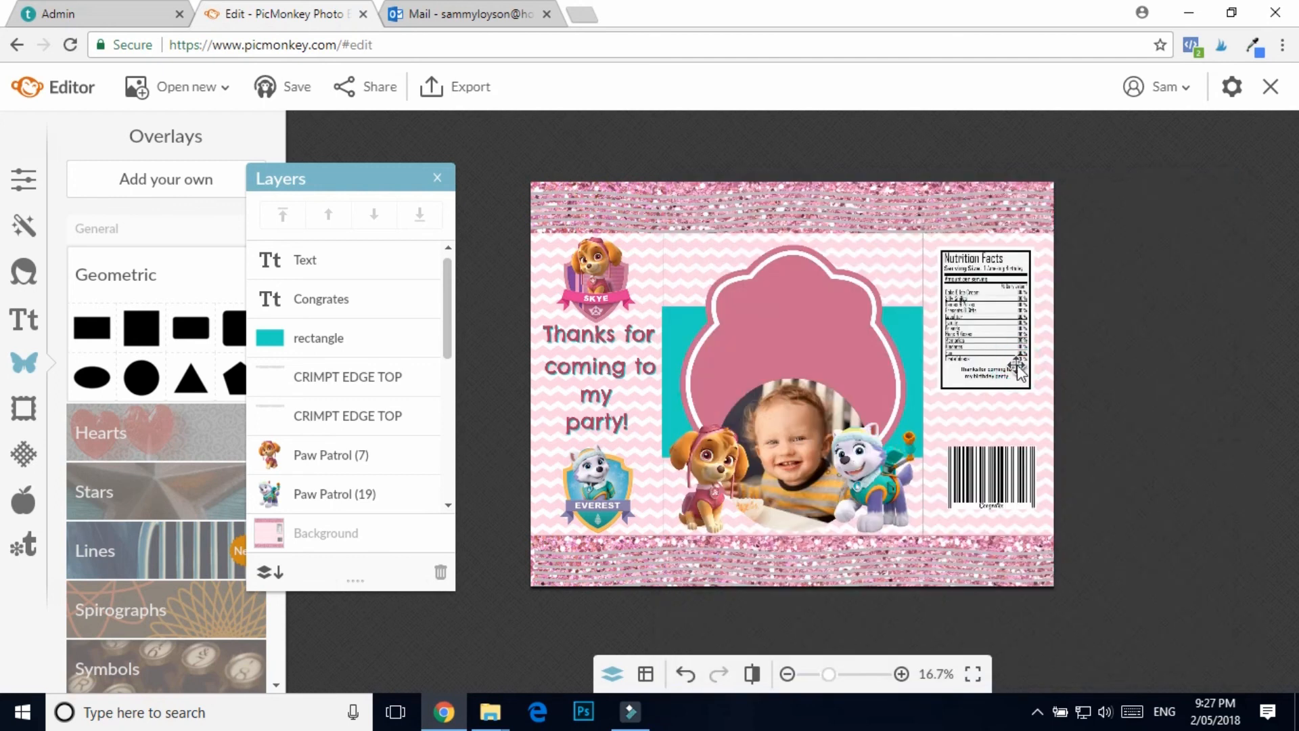
# Step: Enlarge the chip bag mockup overlay from opposite corners until it covers the whole design
pyautogui.moveTo(838, 179); pyautogui.dragTo(1192, 208)
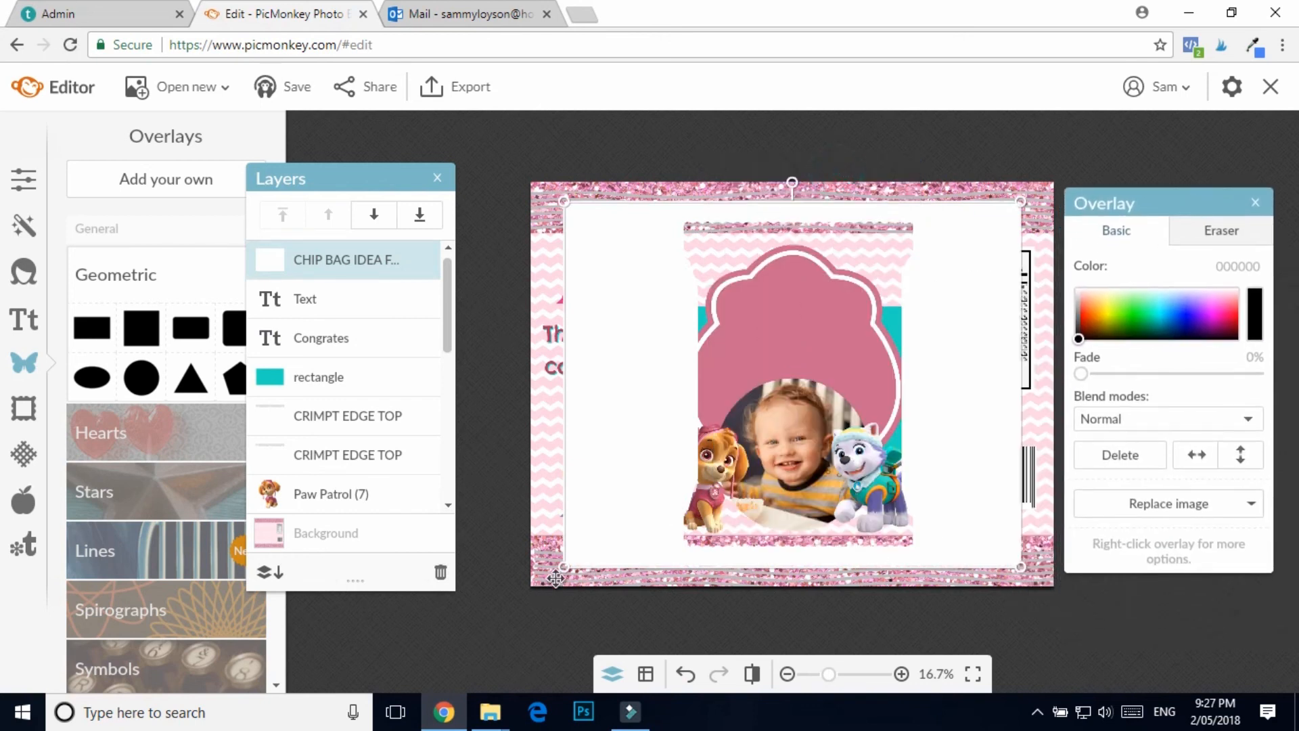
pyautogui.moveTo(563, 565); pyautogui.dragTo(510, 593)
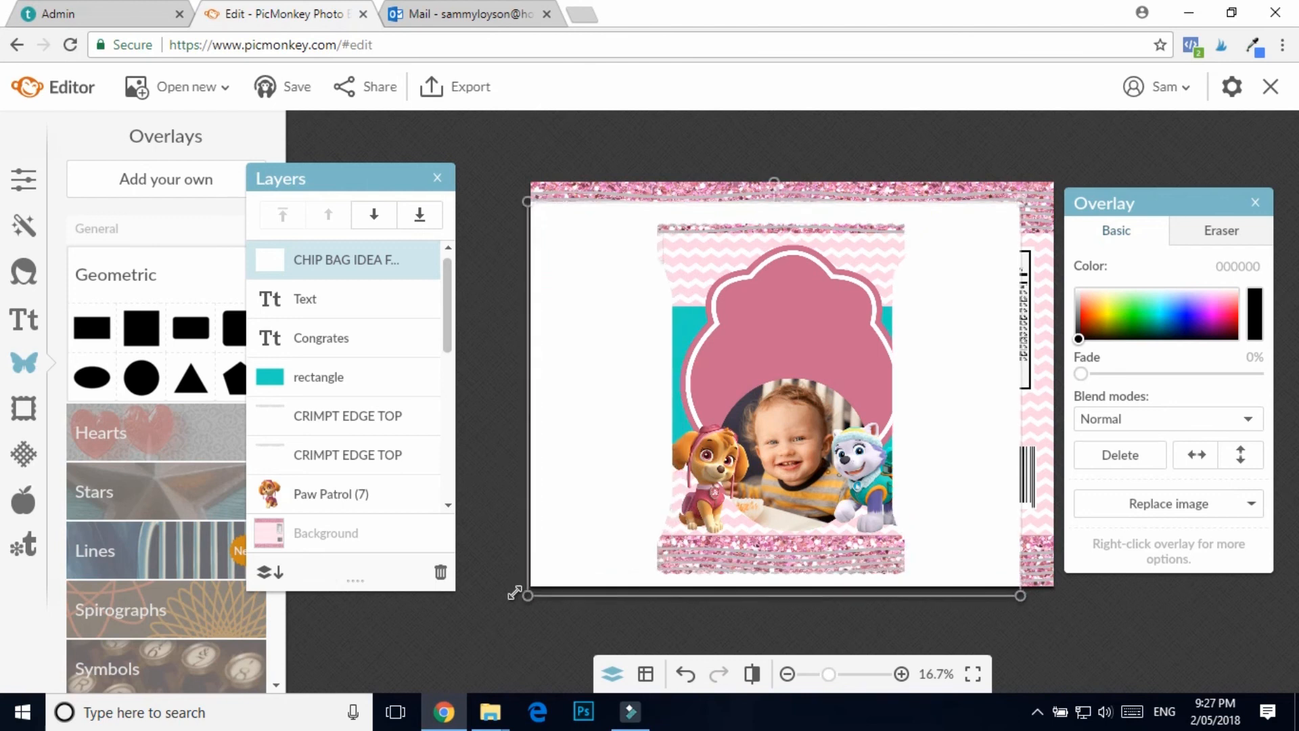
pyautogui.moveTo(1015, 202); pyautogui.dragTo(1105, 179)
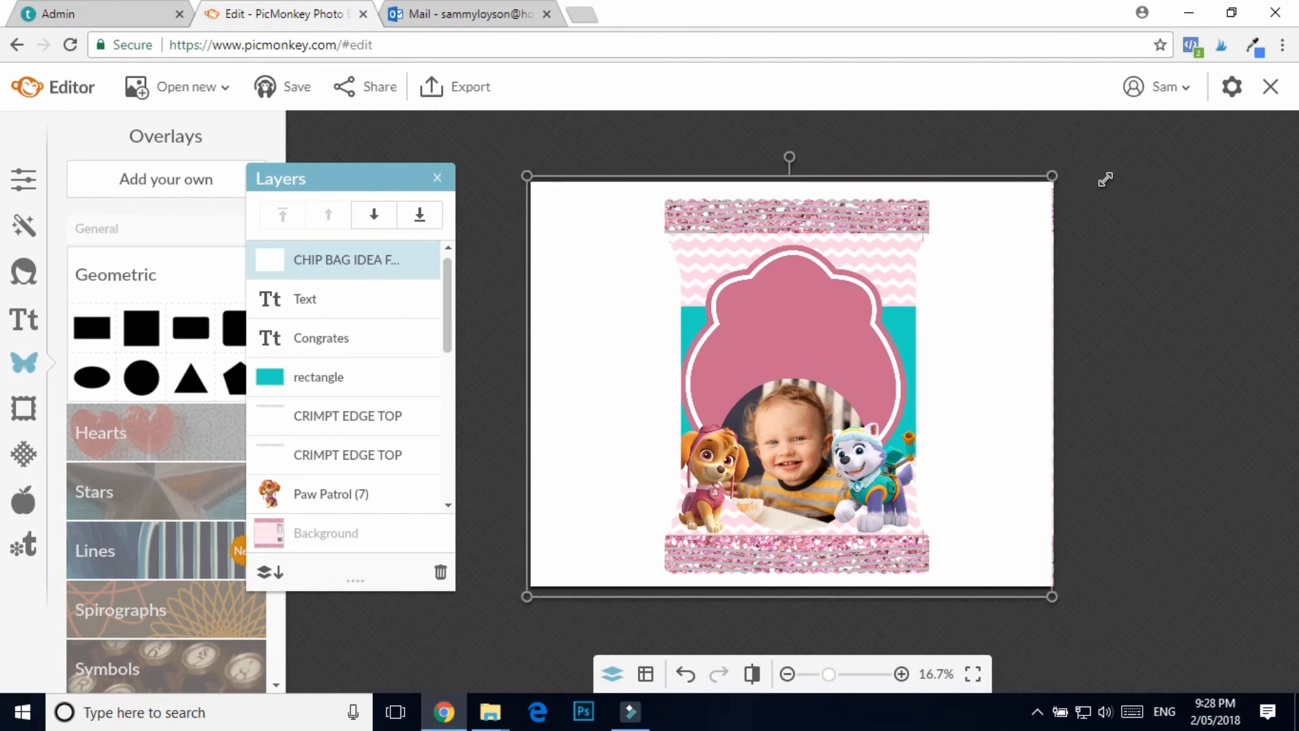
pyautogui.click(1160, 596)
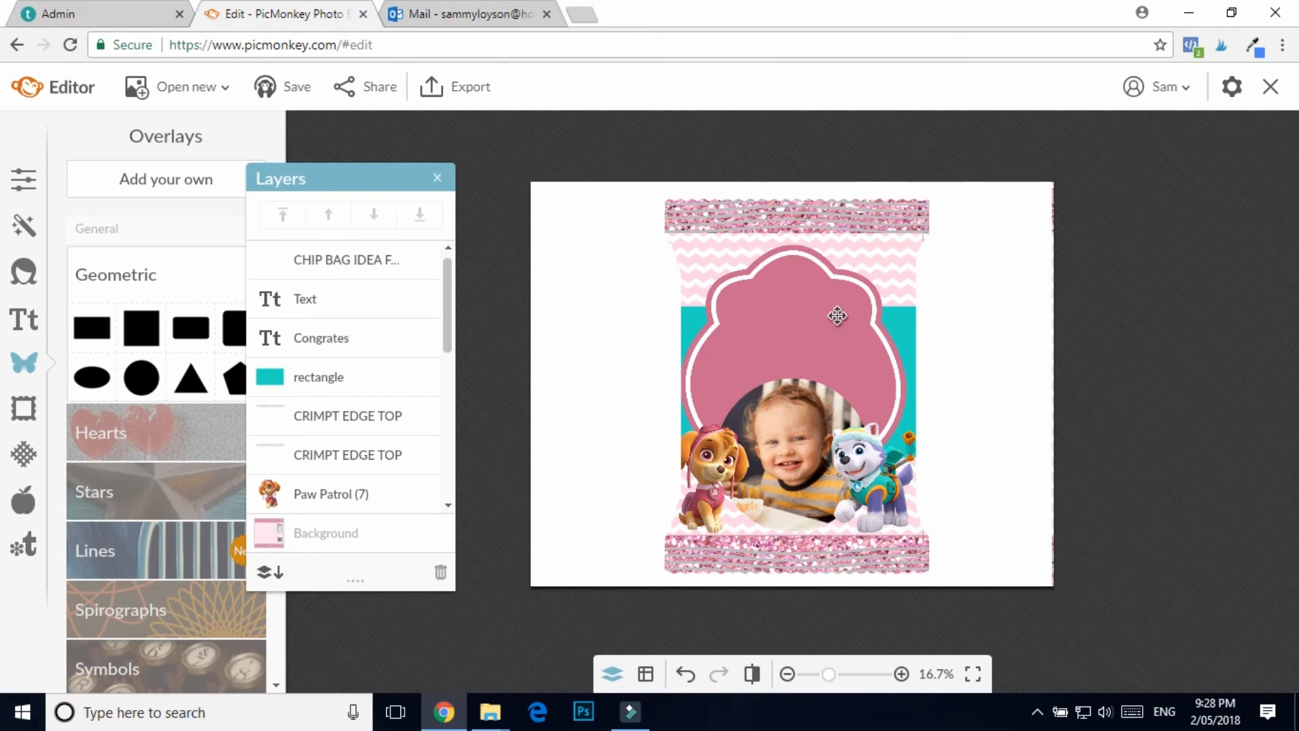